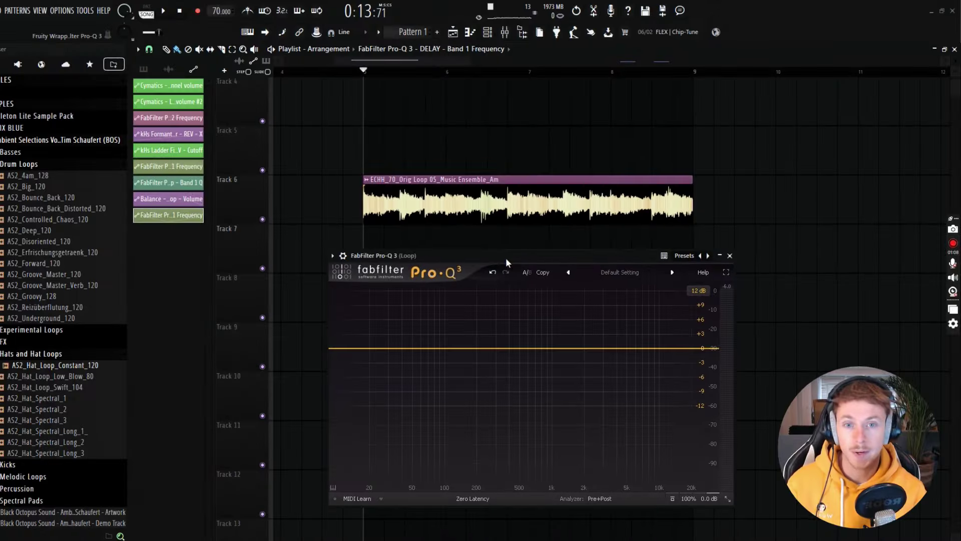
left_click_drag(505, 257, 507, 210)
left_click_drag(362, 302, 406, 337)
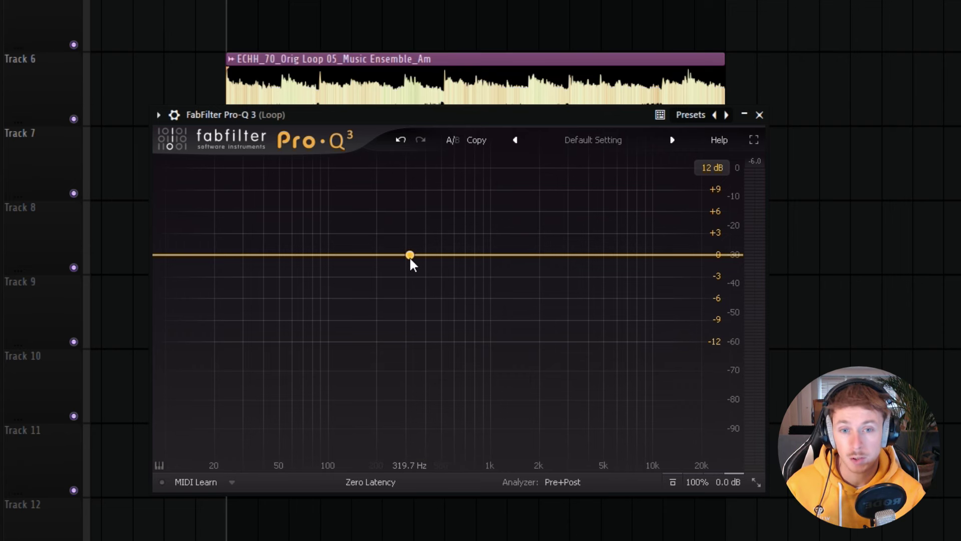
left_click_drag(410, 254, 353, 232)
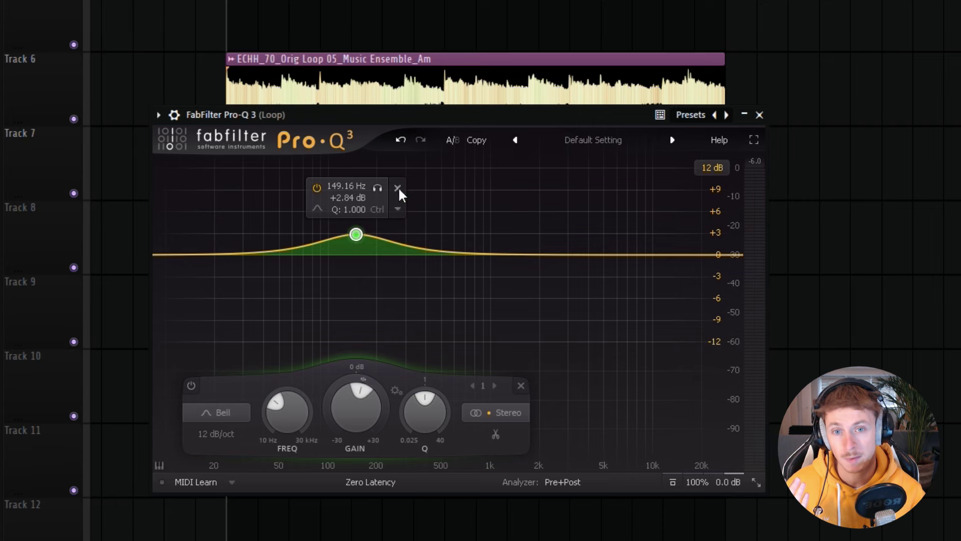
left_click(371, 346)
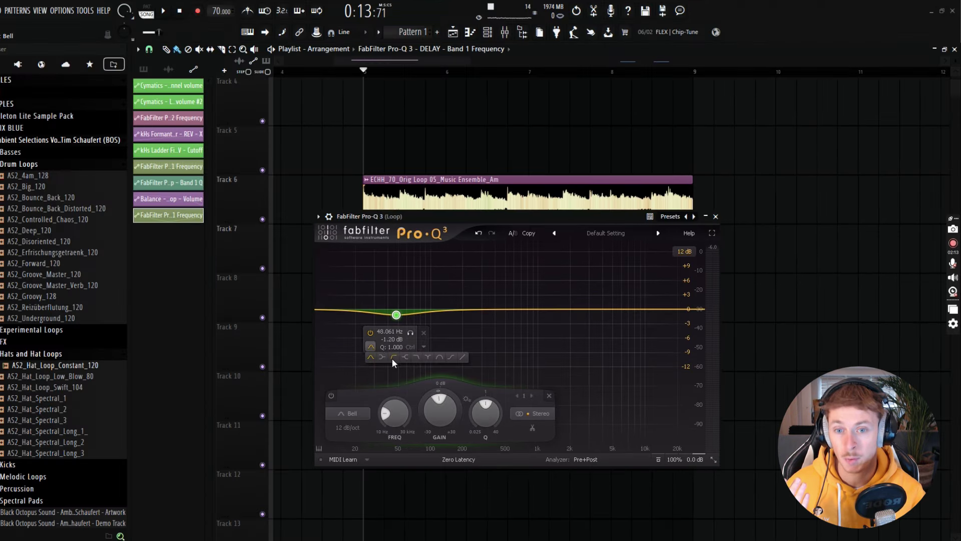
left_click(394, 357)
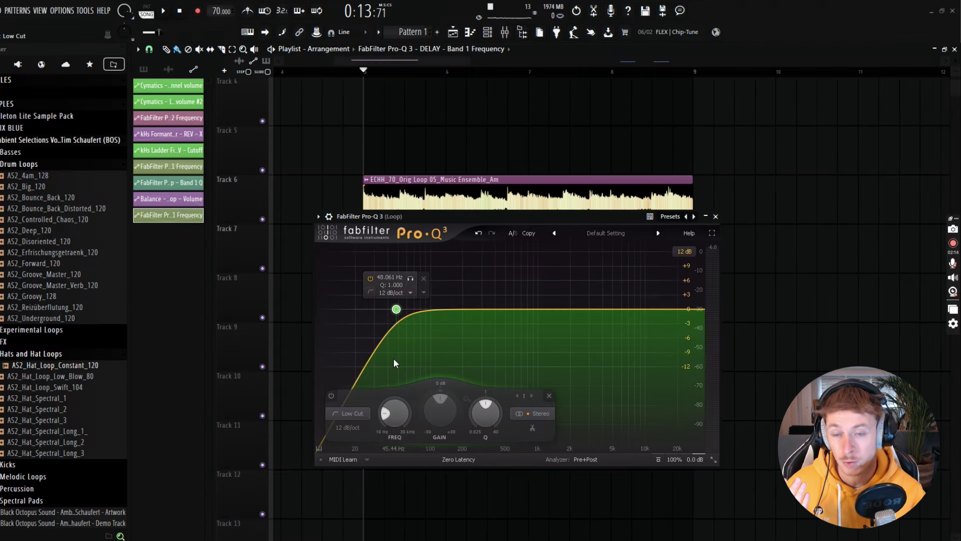
left_click_drag(401, 315, 405, 311)
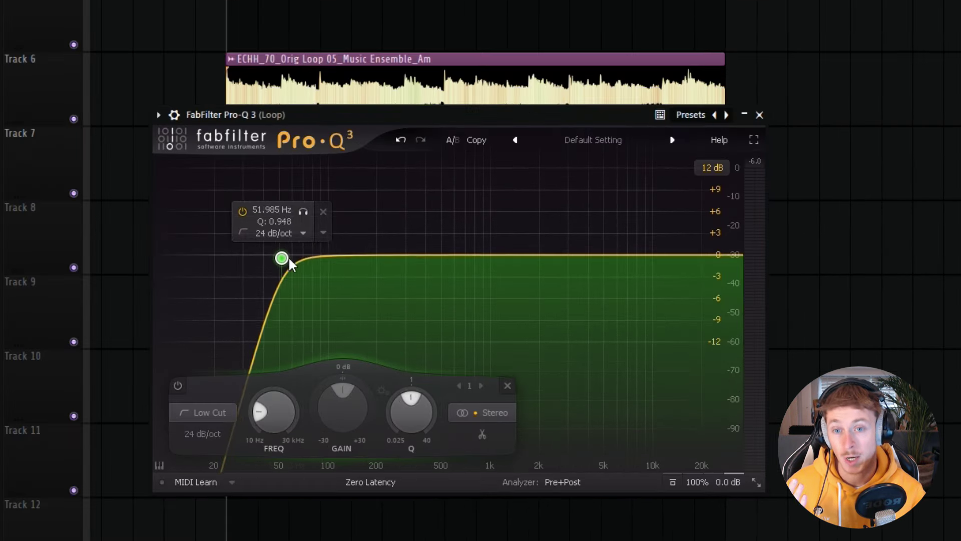
scroll(289, 260, "down", 2)
left_click_drag(292, 276, 436, 254)
scroll(374, 272, "down", 1)
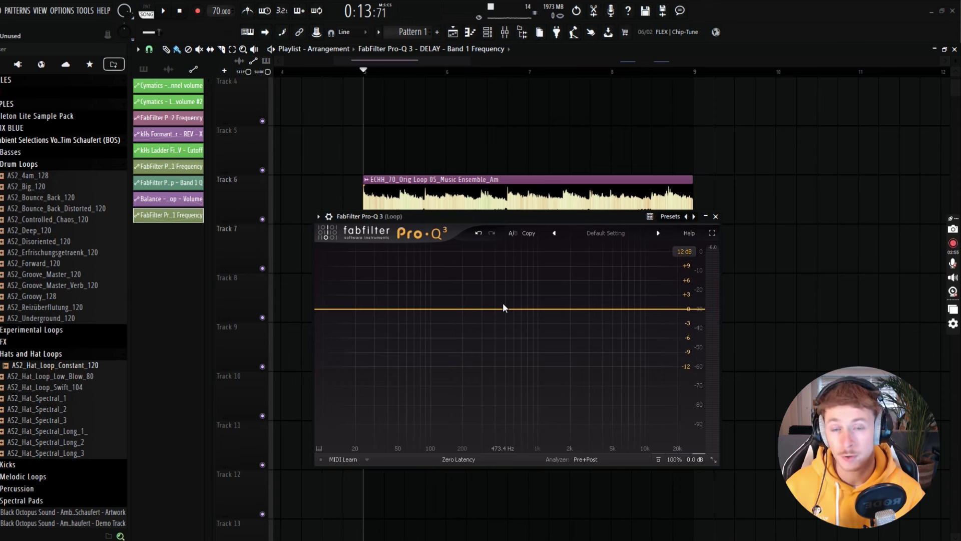
Add a low-cut band in the Loop's Pro-Q 3 and steepen its slope to 30 dB/oct.
left_click_drag(503, 307, 451, 354)
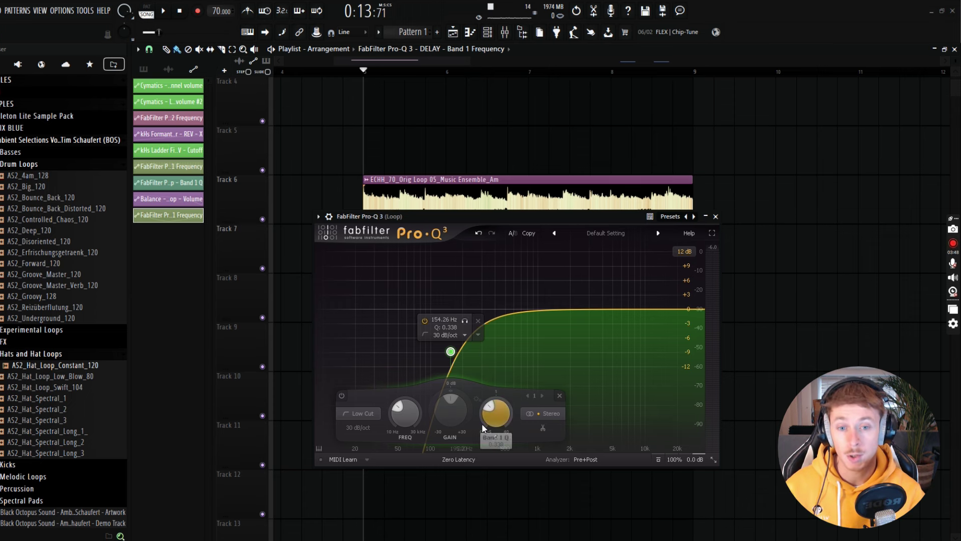
left_click_drag(484, 421, 496, 398)
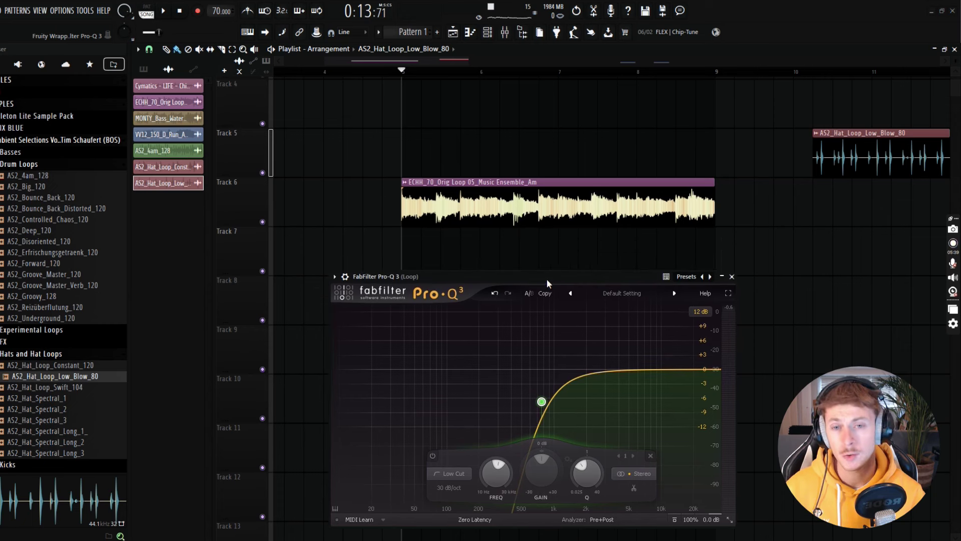
mouse_move(542, 405)
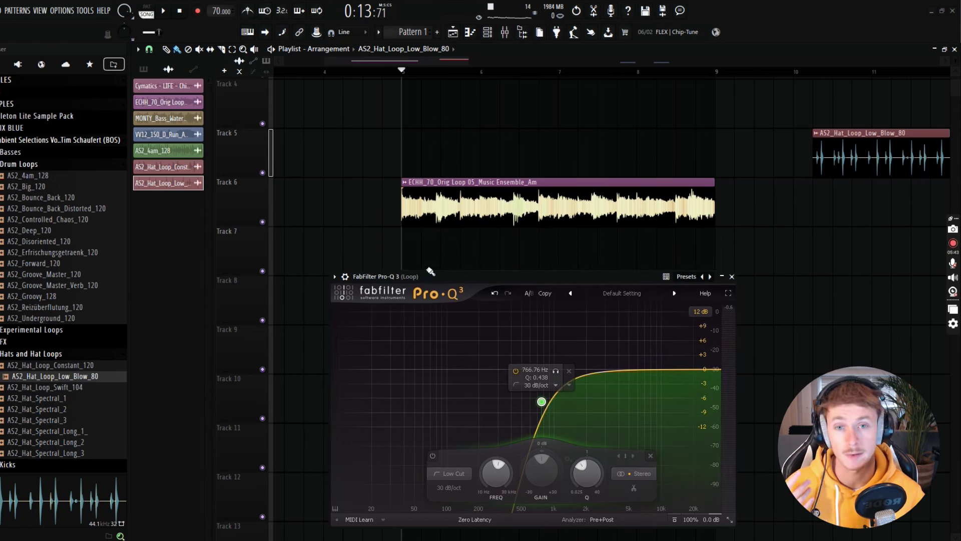
left_click(505, 32)
left_click(838, 203)
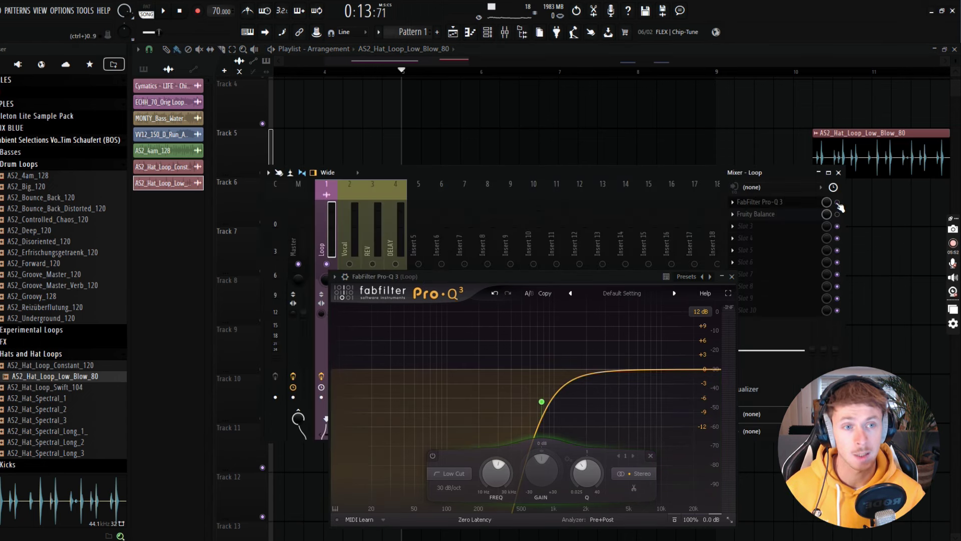
left_click(484, 202)
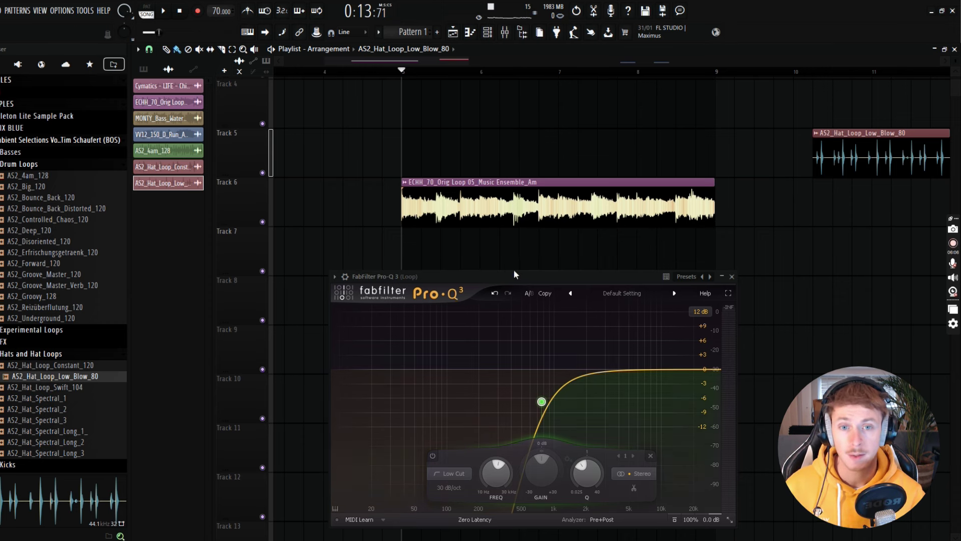
Change the low-cut band into a 36 dB/oct notch centred near 490 Hz.
left_click_drag(520, 274, 488, 227)
left_click_drag(501, 355, 461, 352)
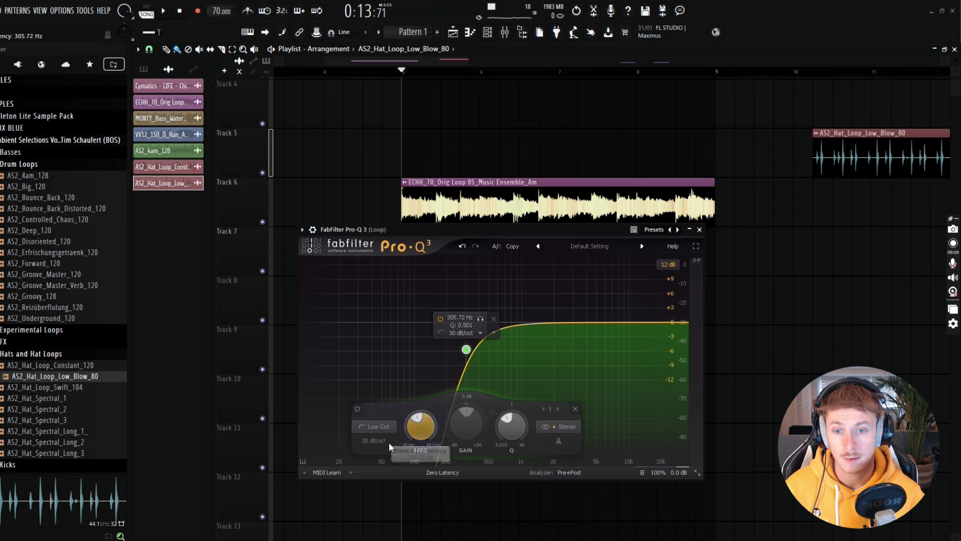
left_click(380, 430)
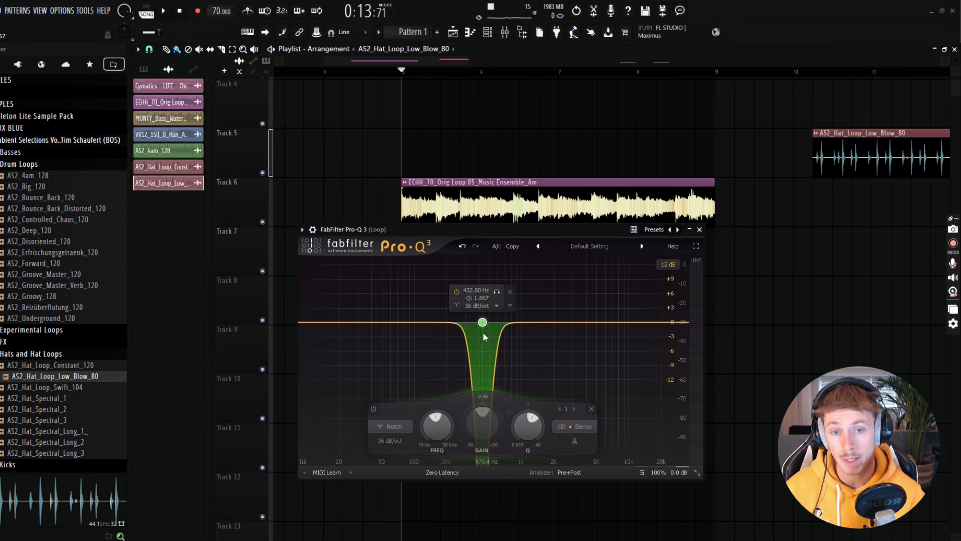
scroll(482, 322, "down", 2)
scroll(481, 323, "down", 1)
left_click_drag(482, 322, 487, 325)
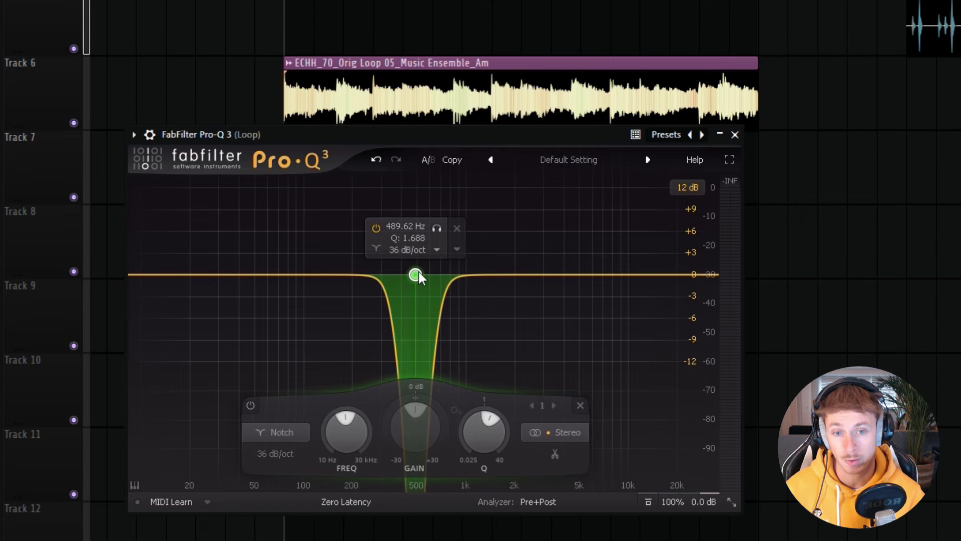
Move the notch to about 610 Hz and automate its frequency on Track 7 with a Double curve 2 wave.
left_click_drag(377, 433, 376, 470)
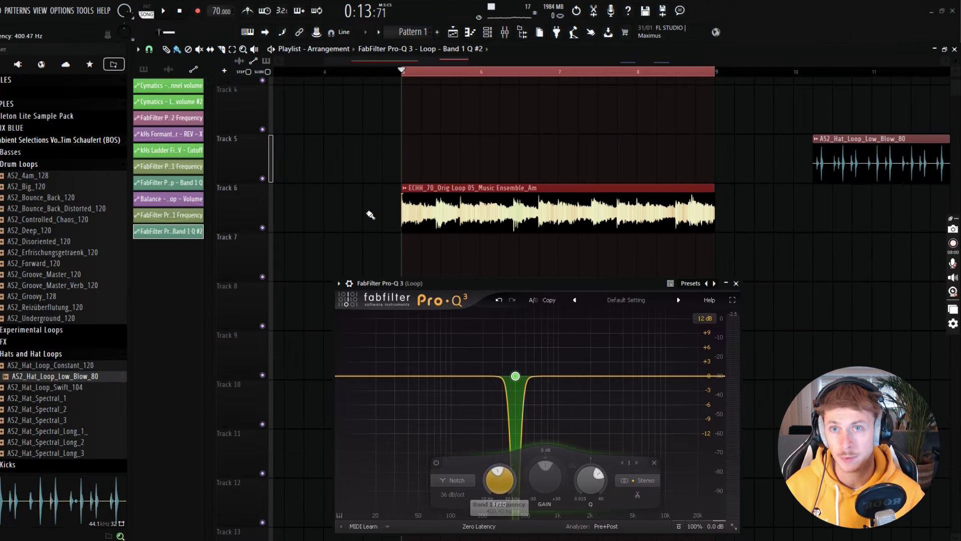
left_click(319, 34)
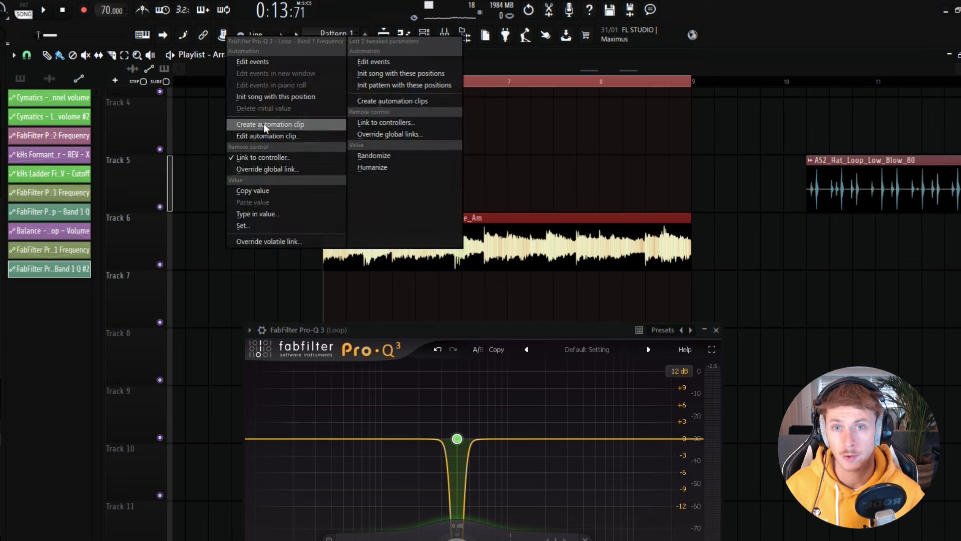
left_click(266, 125)
left_click_drag(411, 95, 399, 299)
right_click(694, 306)
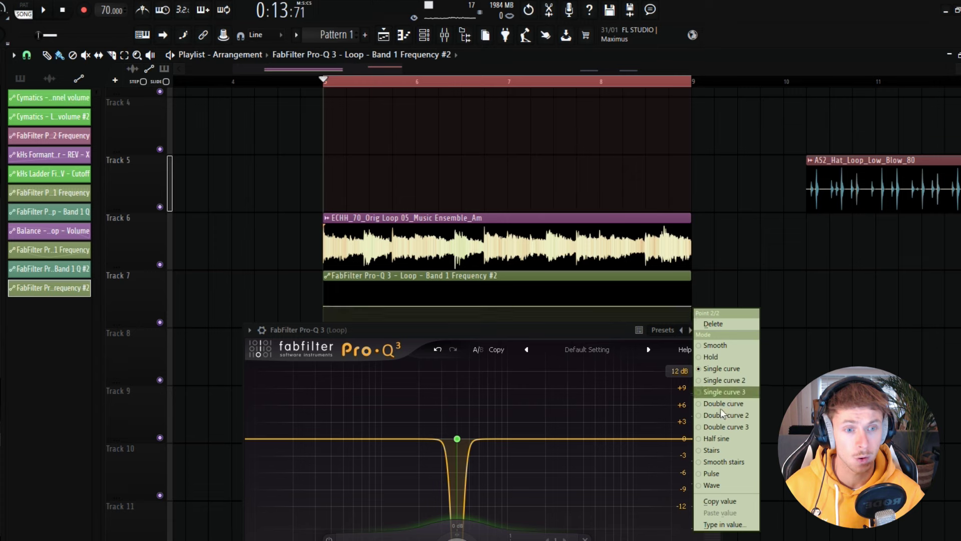
left_click(724, 462)
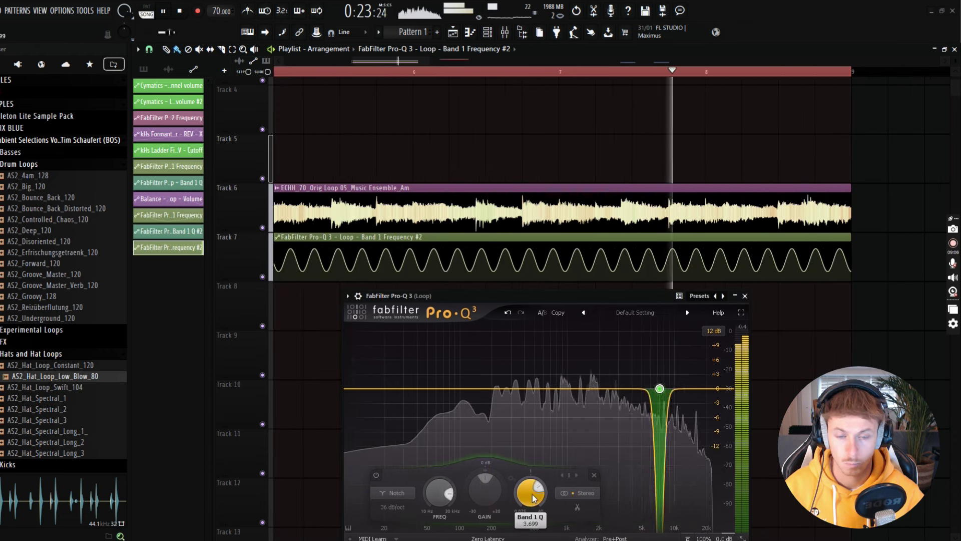
Widen the notch and make the automation sweep larger and slower.
left_click_drag(523, 518, 538, 528)
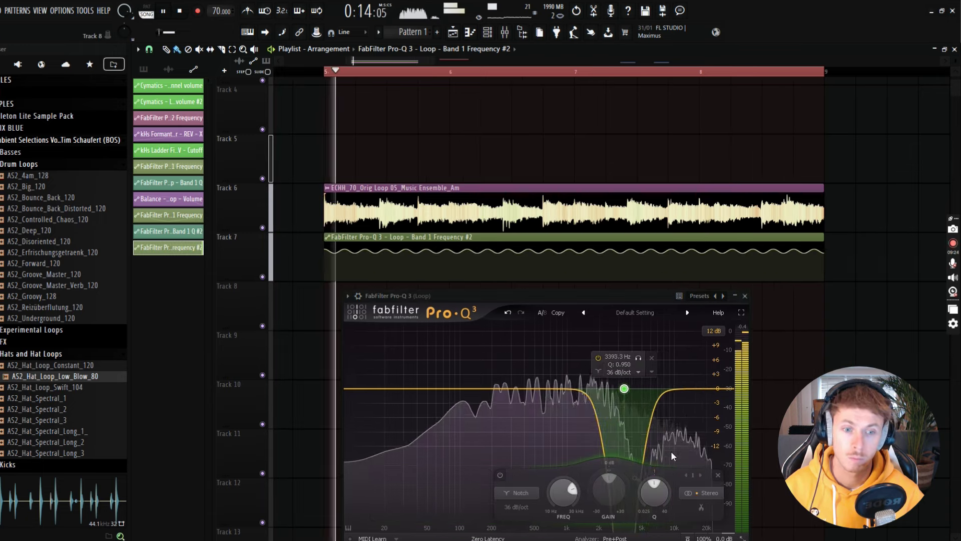
left_click_drag(648, 488, 648, 488)
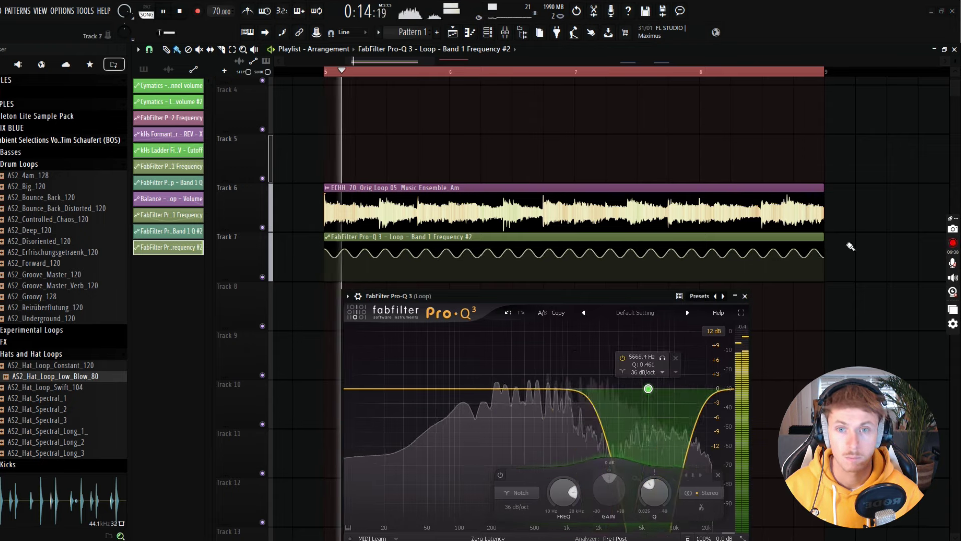
left_click_drag(824, 257, 824, 261)
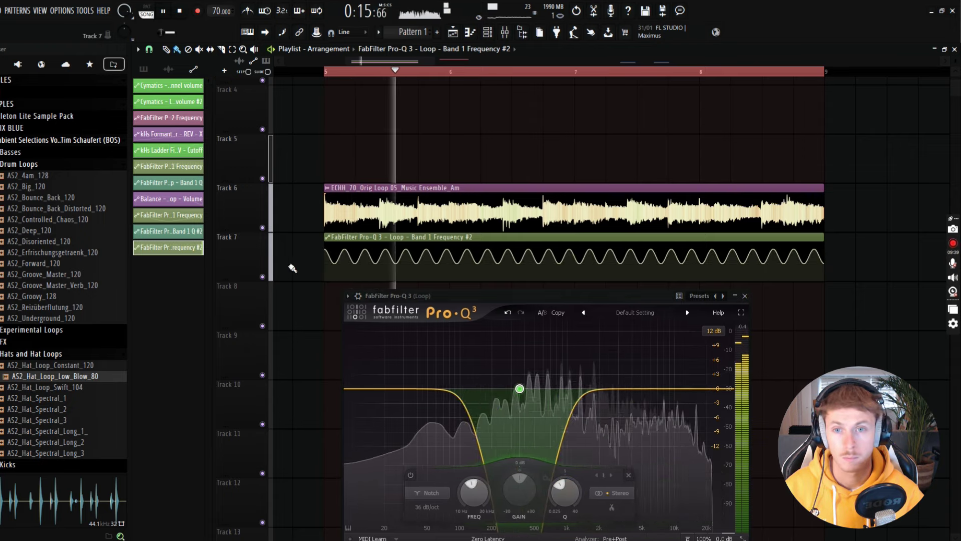
Switch the EQ band shape to Band Pass and stop playback.
left_click(497, 490)
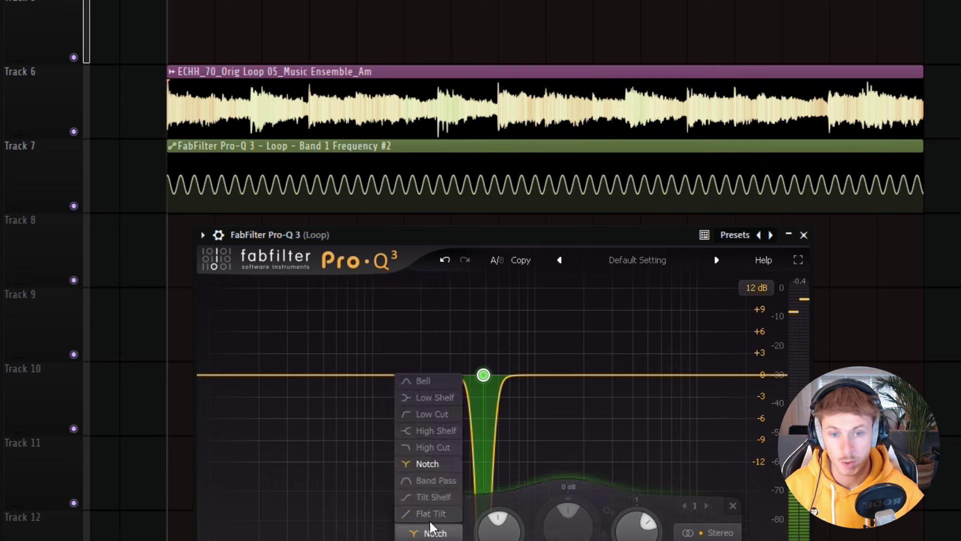
left_click(443, 479)
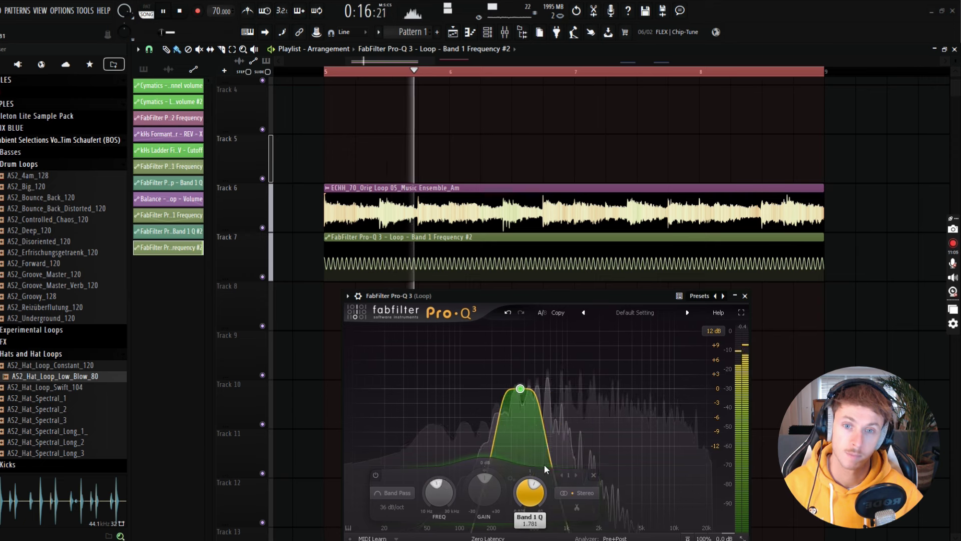
key("space")
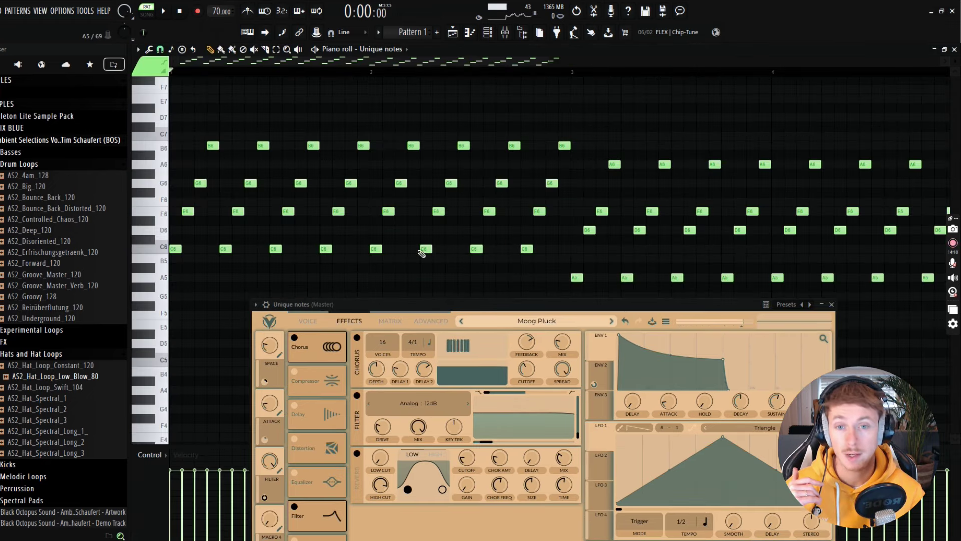
left_click_drag(465, 307, 458, 242)
key("space")
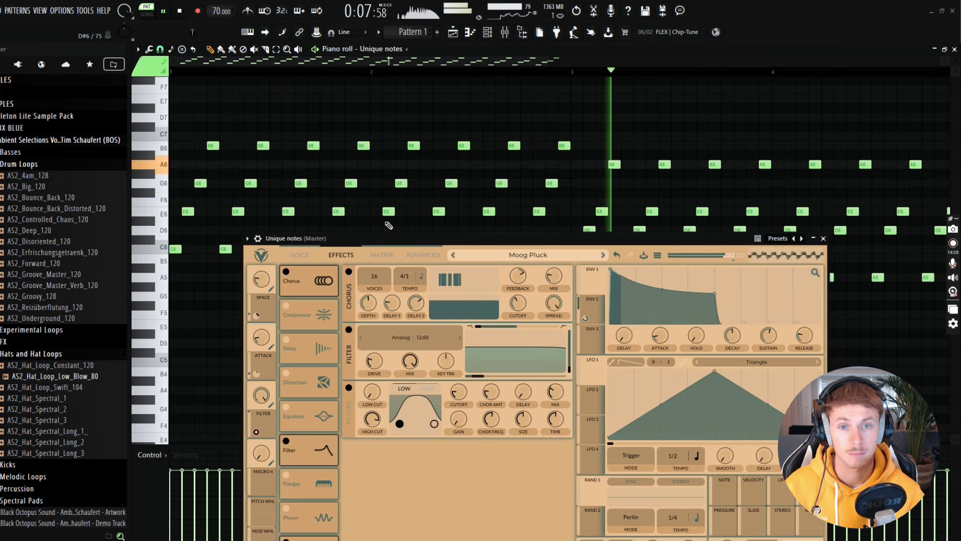
left_click(178, 11)
left_click_drag(392, 242, 387, 192)
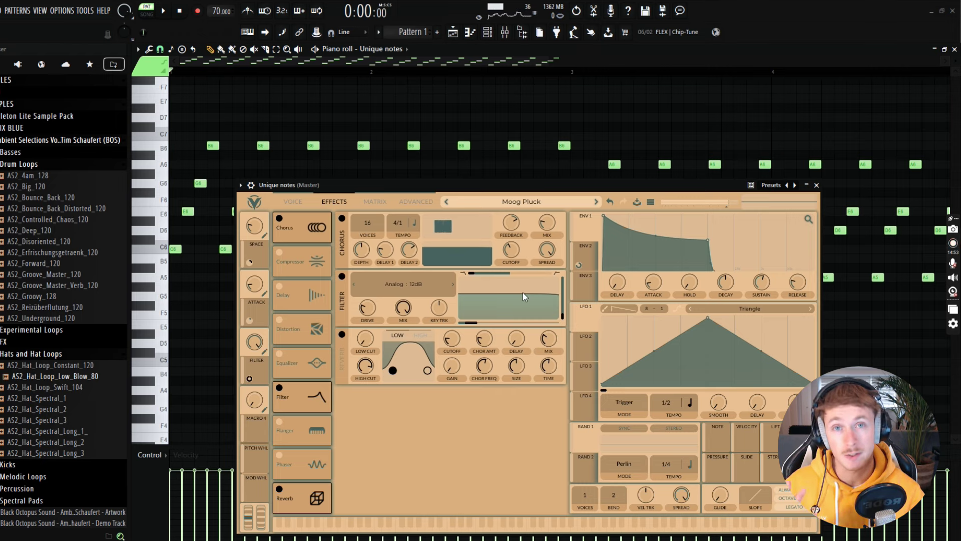
Change Vital's filter from Analog 12dB to Formant AOIE, keeping formant transpose at 0.000.
left_click(412, 285)
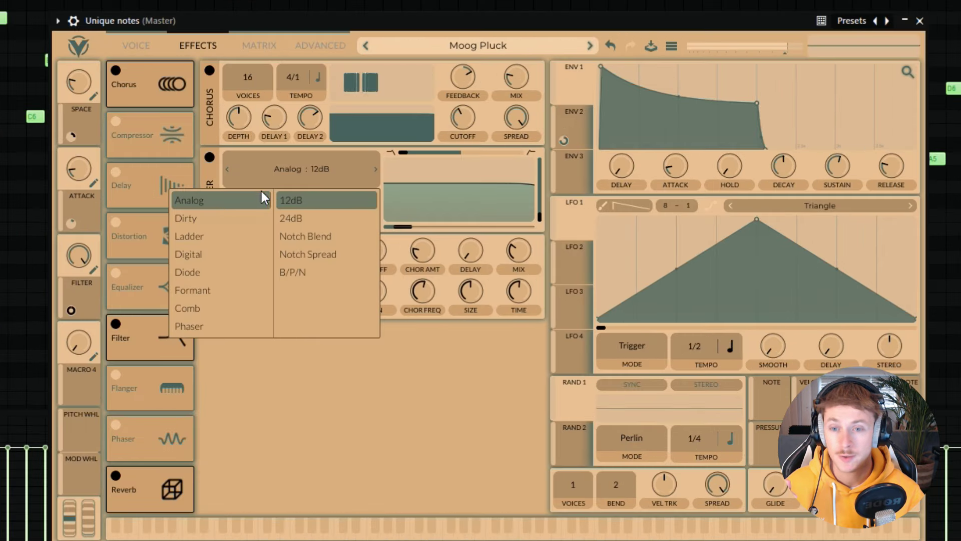
left_click(225, 289)
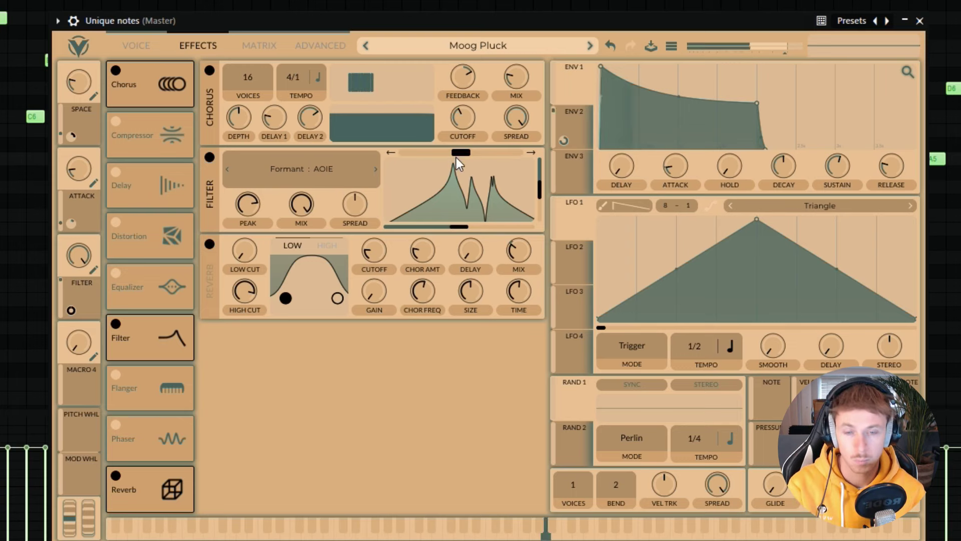
mouse_move(452, 158)
left_mouse_down()
mouse_move(392, 145)
mouse_move(509, 155)
mouse_move(451, 149)
mouse_move(498, 158)
mouse_move(458, 153)
left_mouse_up()
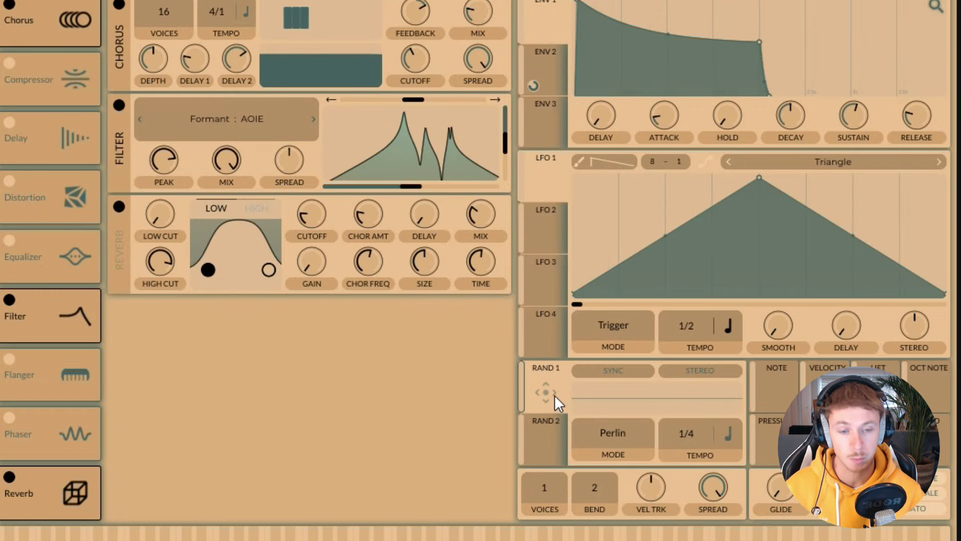
Set Random 1 to Sample & Hold at 1/16 and route it to Filter MIX at 0.933.
left_click(617, 432)
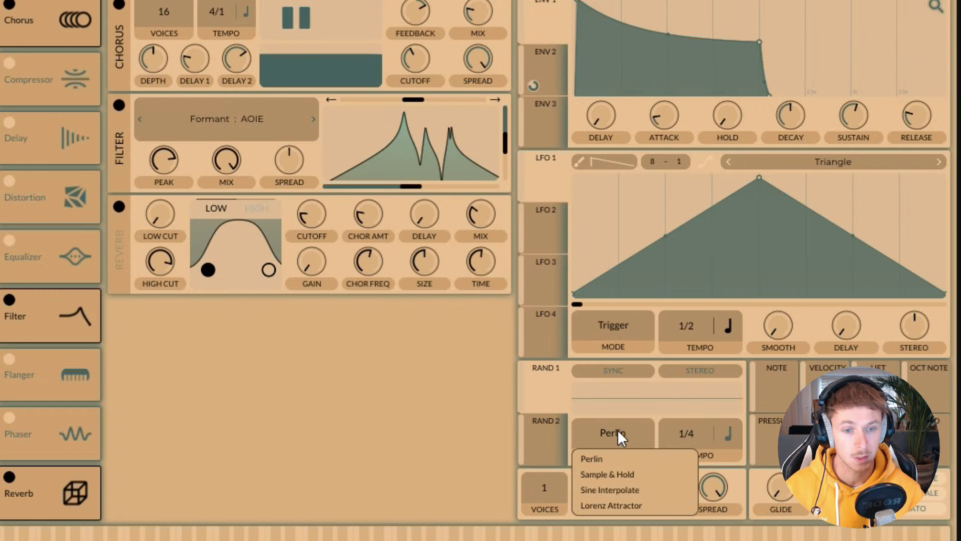
left_click(629, 476)
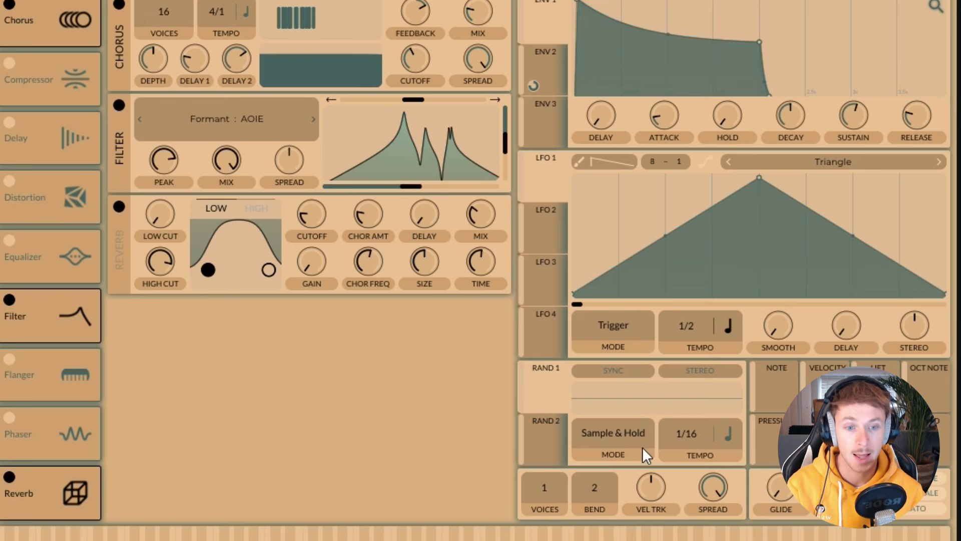
left_click_drag(545, 391, 223, 165)
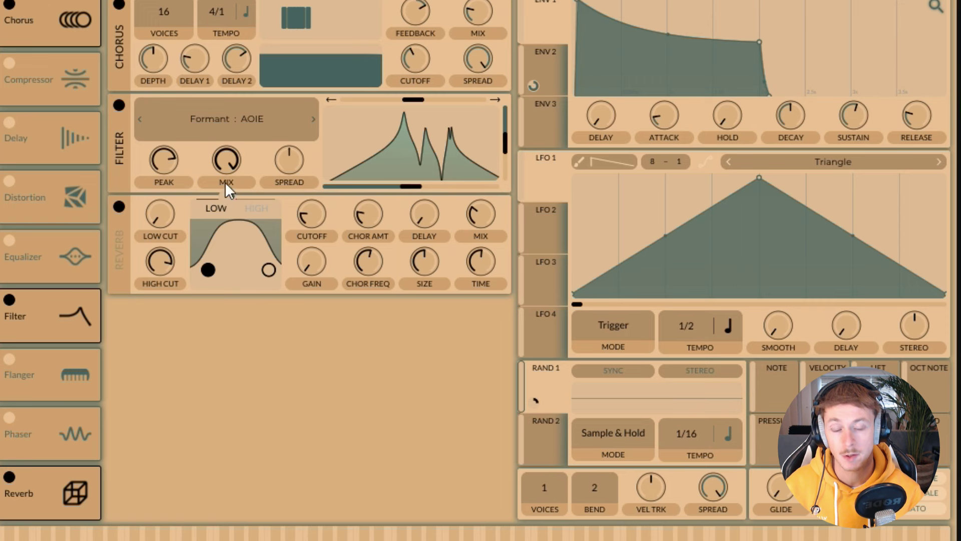
mouse_move(230, 196)
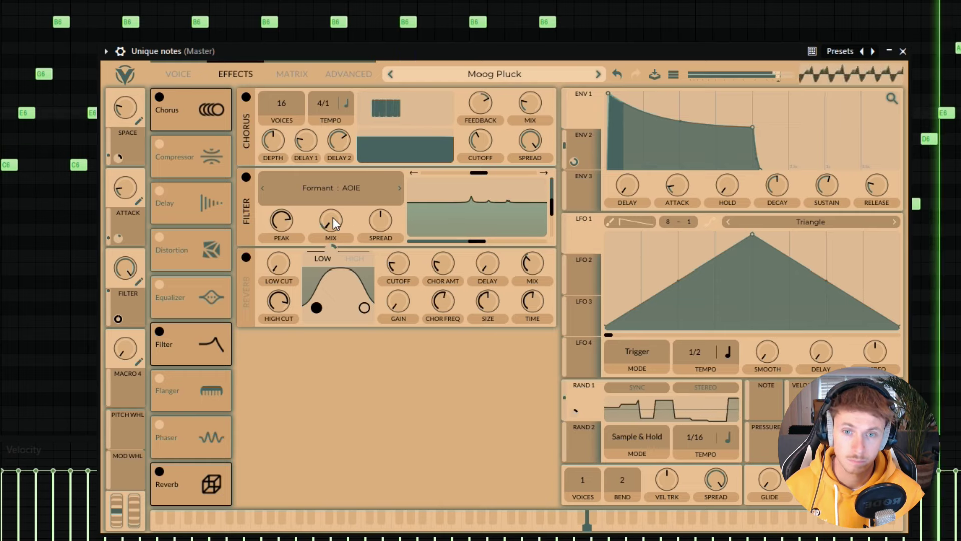
mouse_move(332, 249)
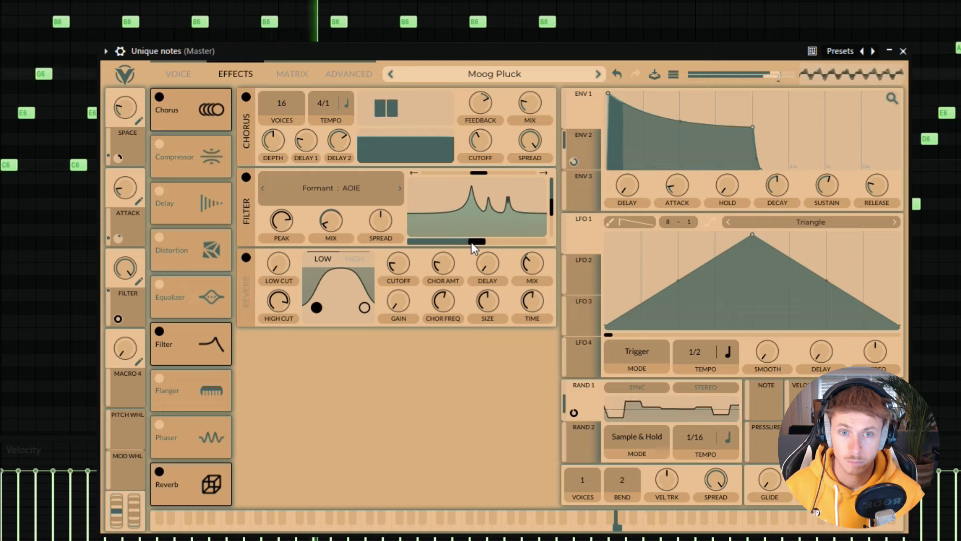
Adjust the Formant X position, set transpose to 6.750, and route Random 2 onto the filter.
mouse_move(471, 242)
left_mouse_down()
mouse_move(422, 239)
mouse_move(476, 241)
left_mouse_up()
left_click_drag(456, 171, 507, 173)
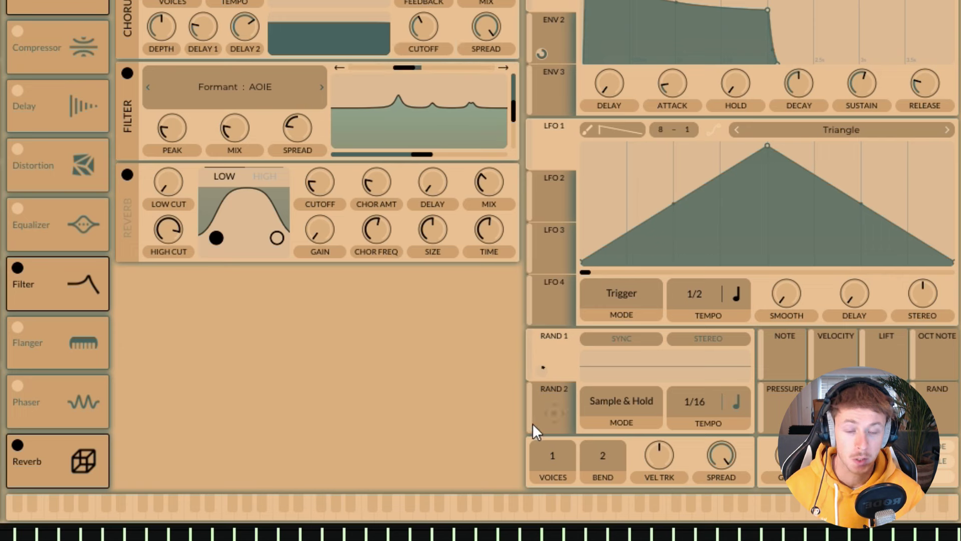
left_click_drag(536, 393, 422, 82)
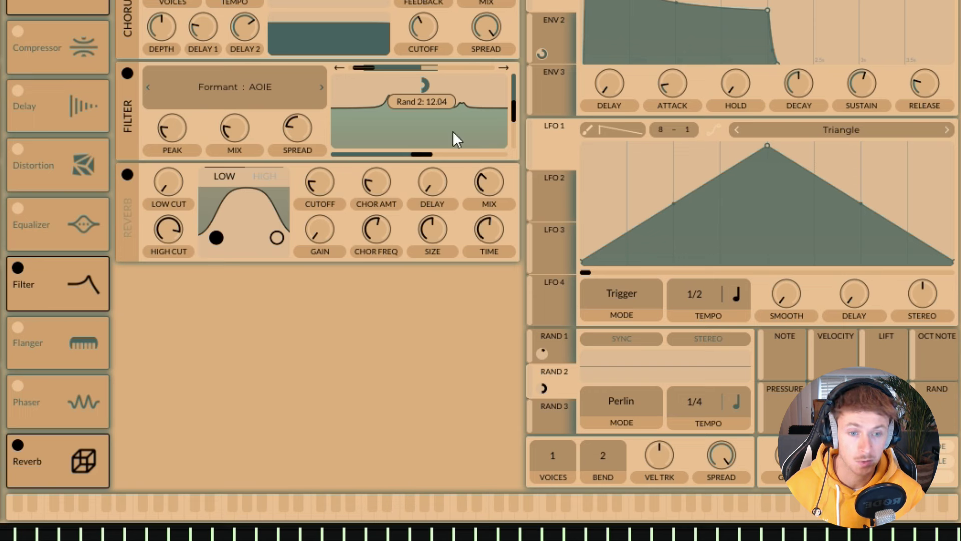
Set Random 2 to Sample & Hold, start playback, and set Random 1's mix modulation to about 0.43.
left_click(606, 403)
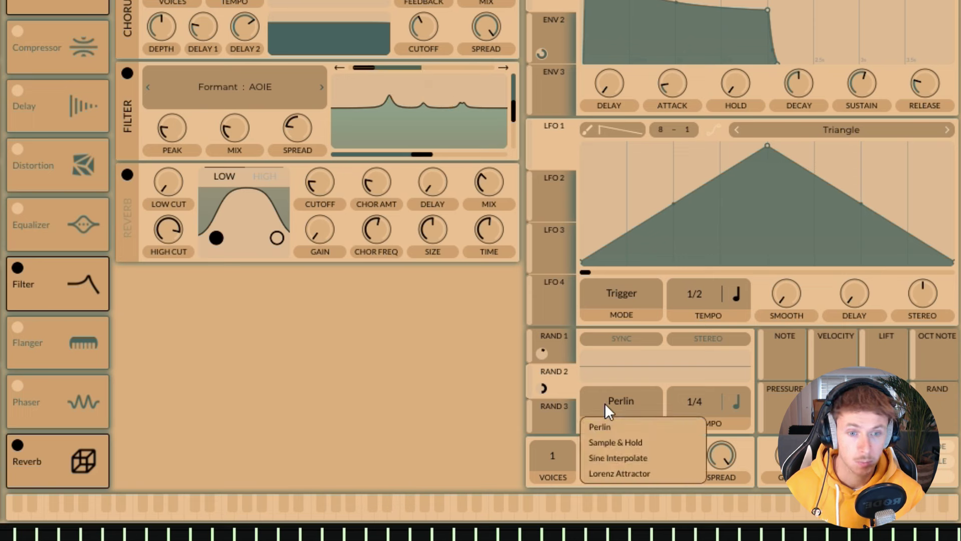
left_click(633, 442)
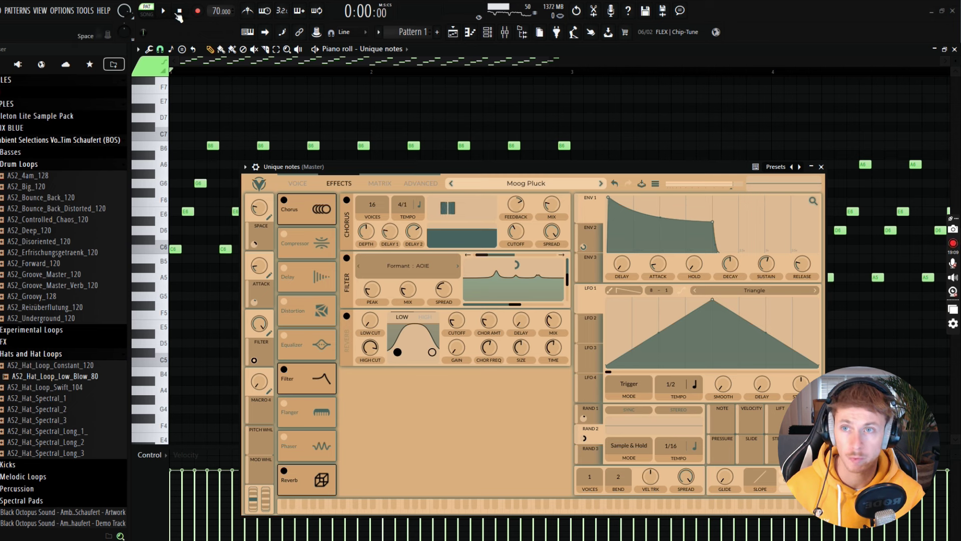
left_click(164, 12)
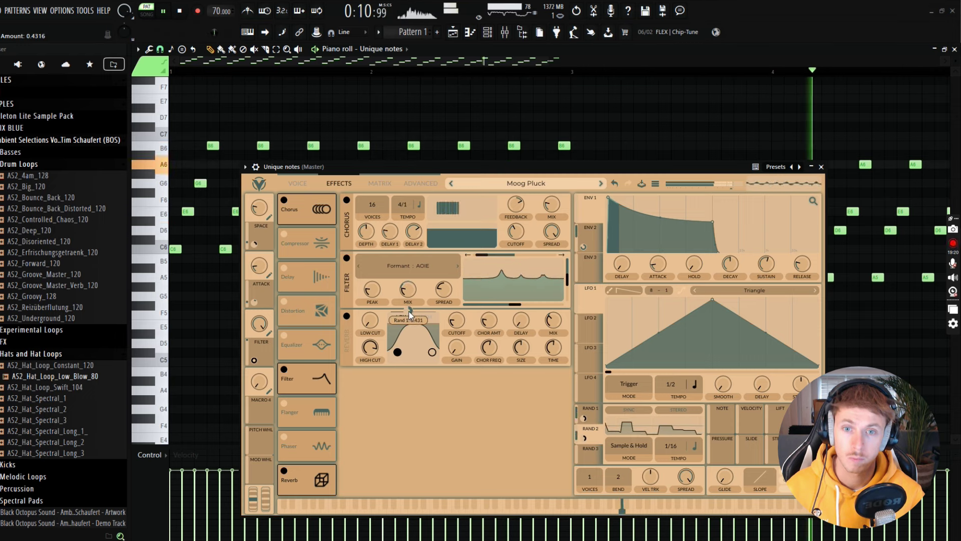
left_click_drag(410, 312, 411, 315)
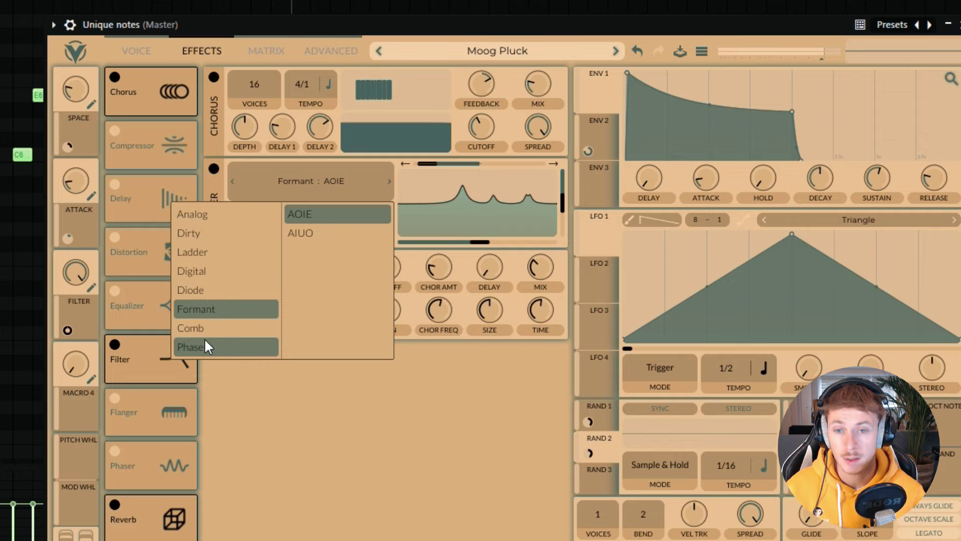
Make the filter a Positive Phaser with lower mix and cutoff at -3.813 semitones.
mouse_move(204, 347)
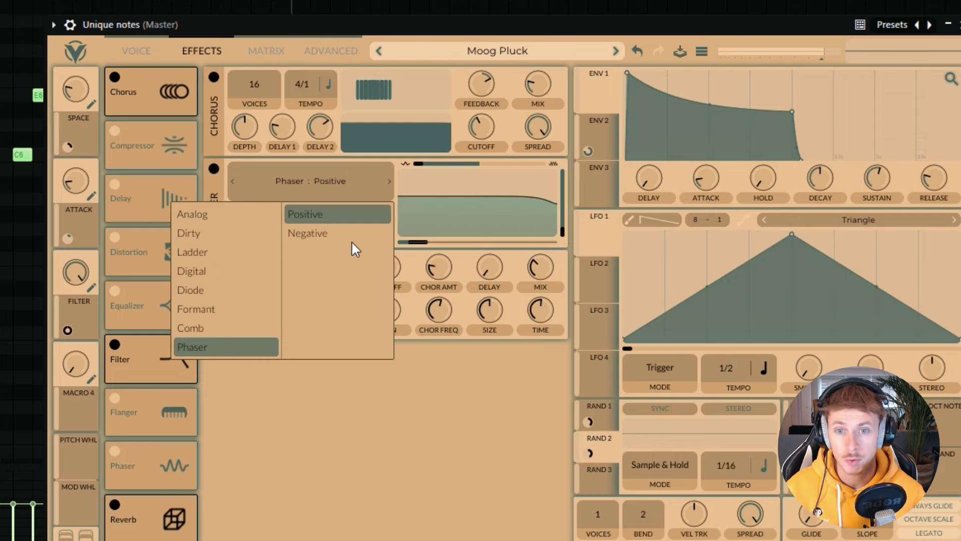
left_click(327, 212)
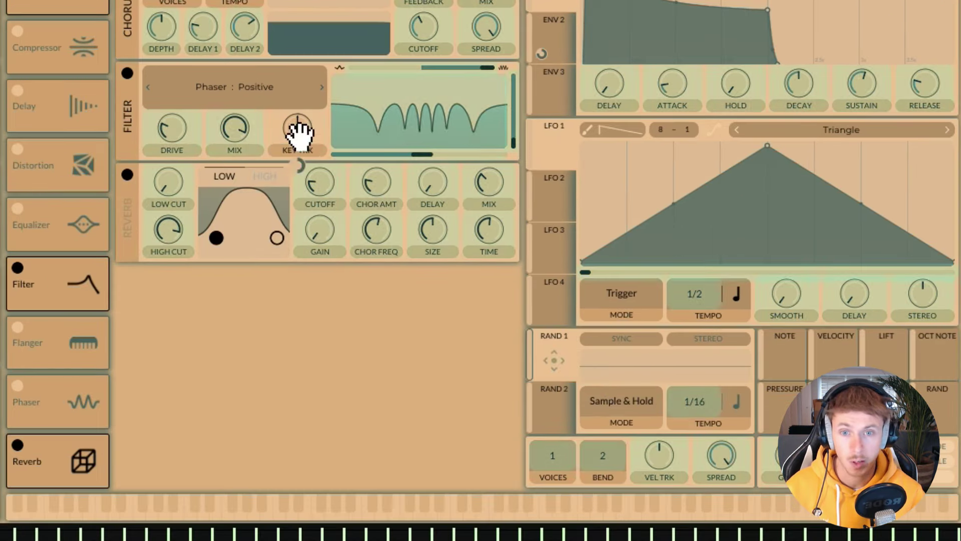
mouse_move(238, 128)
left_mouse_down()
mouse_move(230, 128)
mouse_move(225, 217)
mouse_move(238, 125)
left_mouse_up()
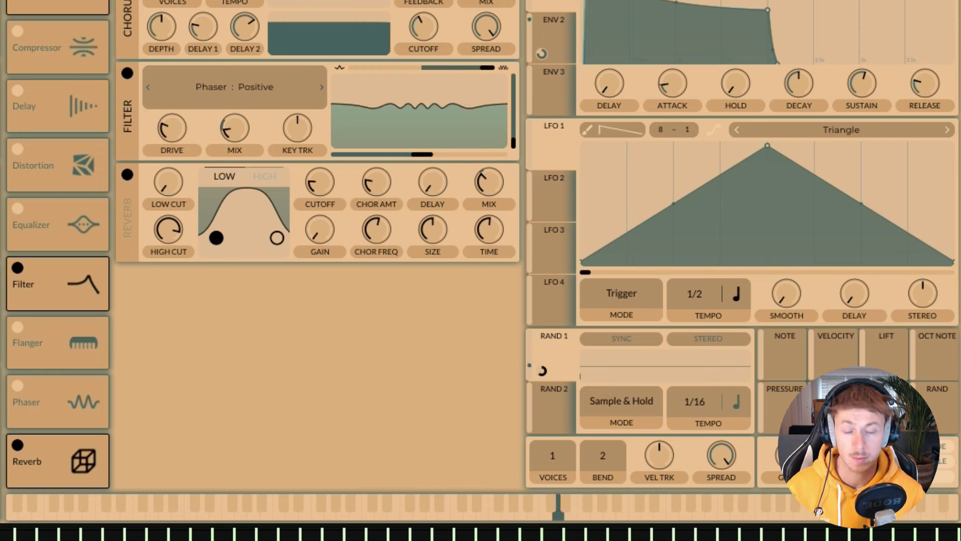
mouse_move(230, 166)
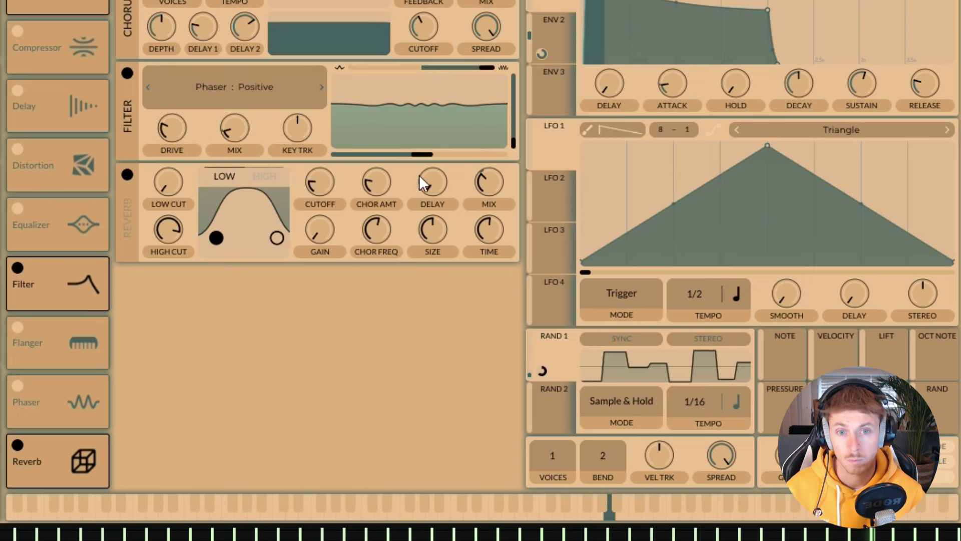
left_click_drag(423, 153, 404, 151)
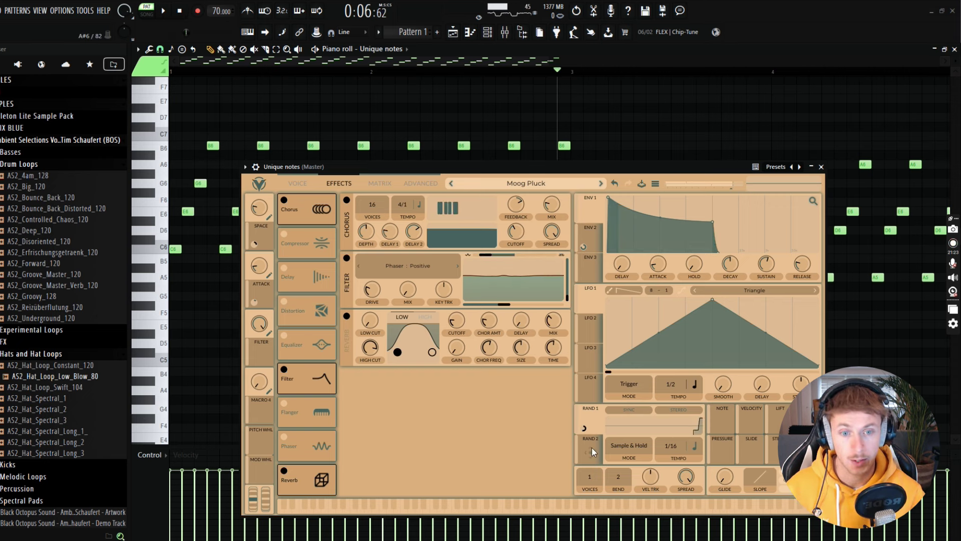
View the second random modulator, audition the phaser, and stop playback.
left_click(591, 451)
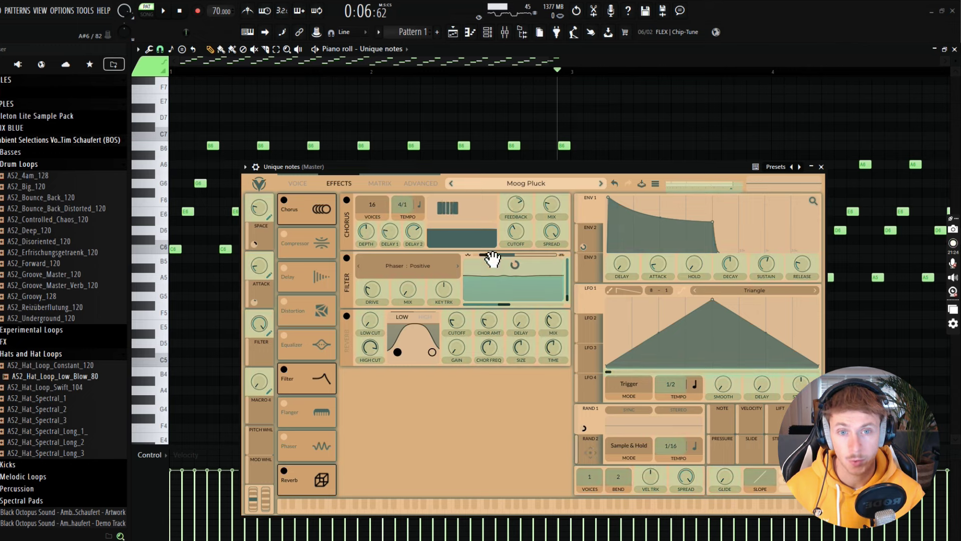
key("space")
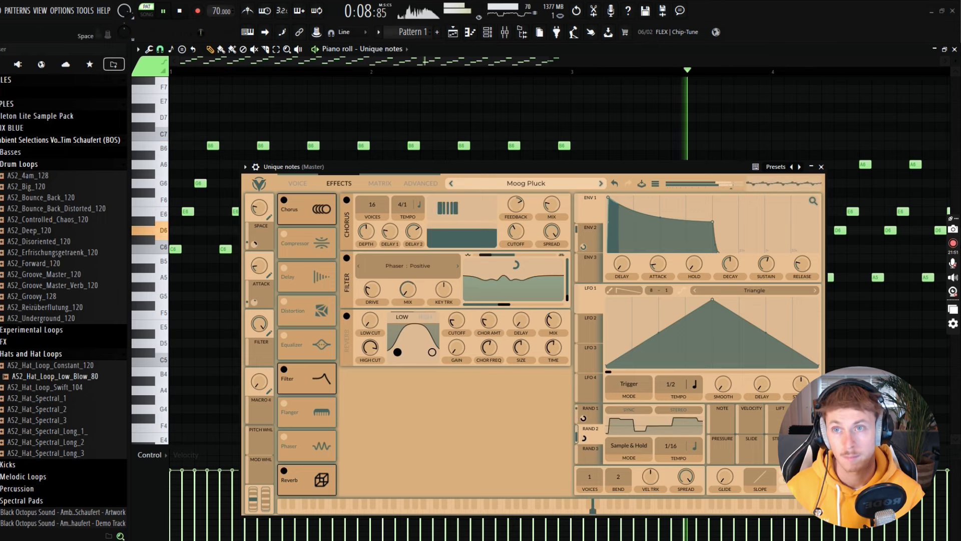
left_click(180, 10)
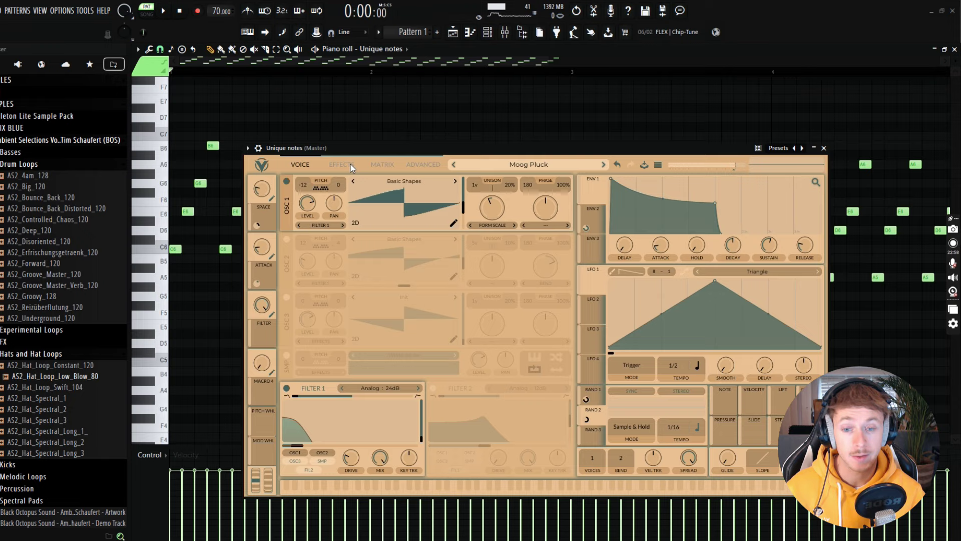
Enable Vital's Analog 12dB Filter 2 and feed it from Filter 1 in series.
left_click(348, 164)
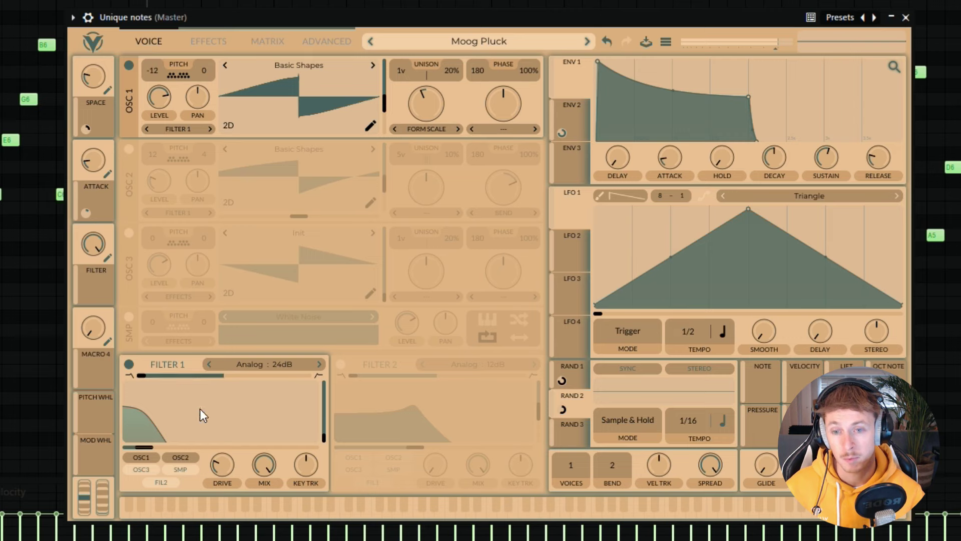
left_click(339, 366)
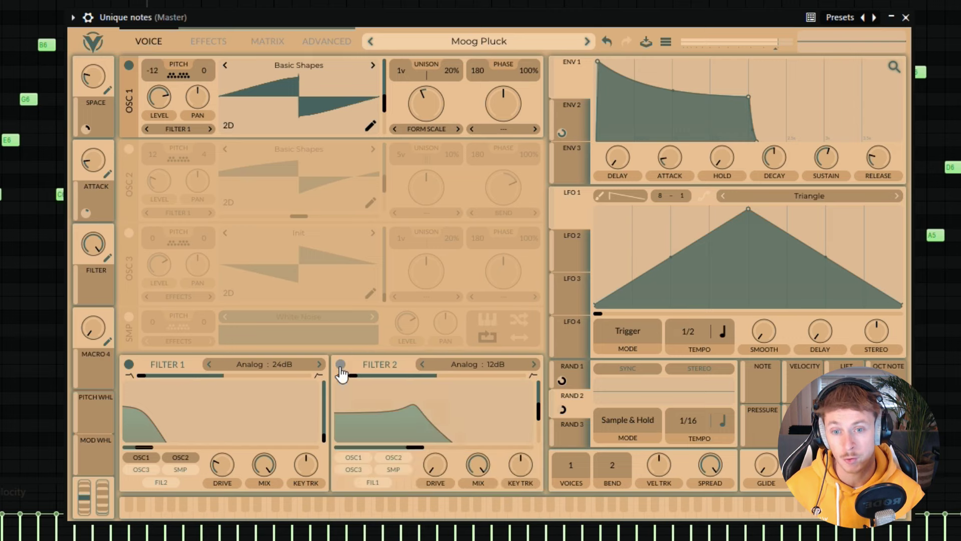
left_click(375, 482)
left_click(379, 484)
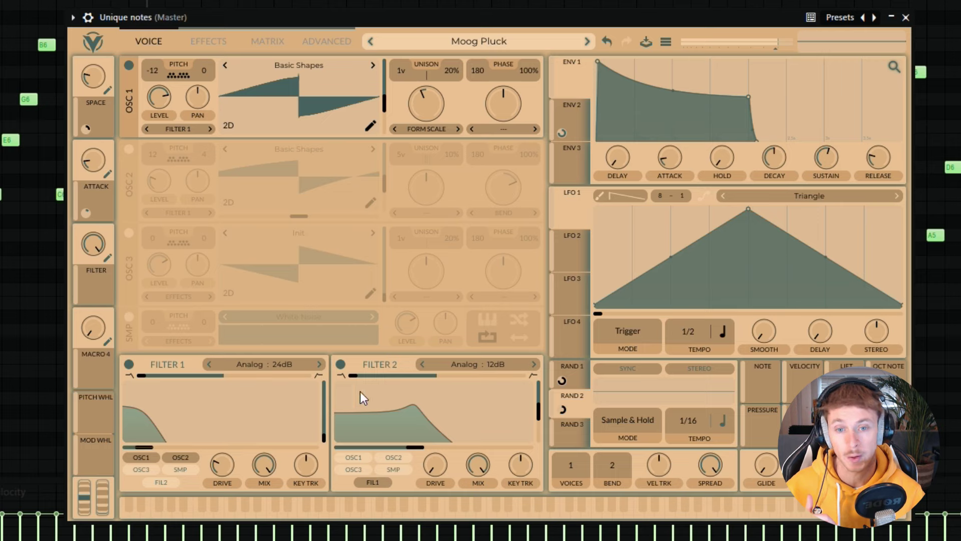
Flatten Filter 2's resonance, retune its cutoff, and raise key tracking to about 4 o'clock.
left_click_drag(427, 399, 427, 433)
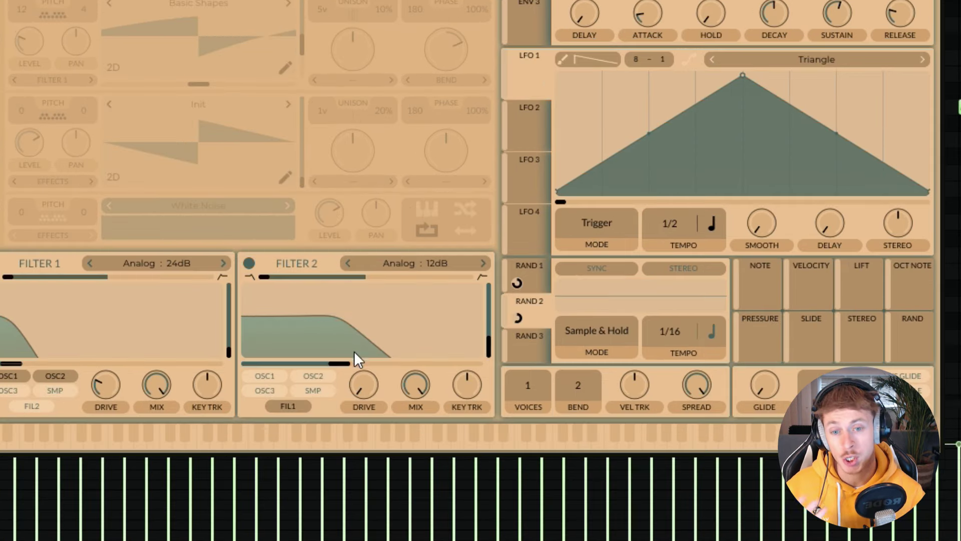
mouse_move(346, 363)
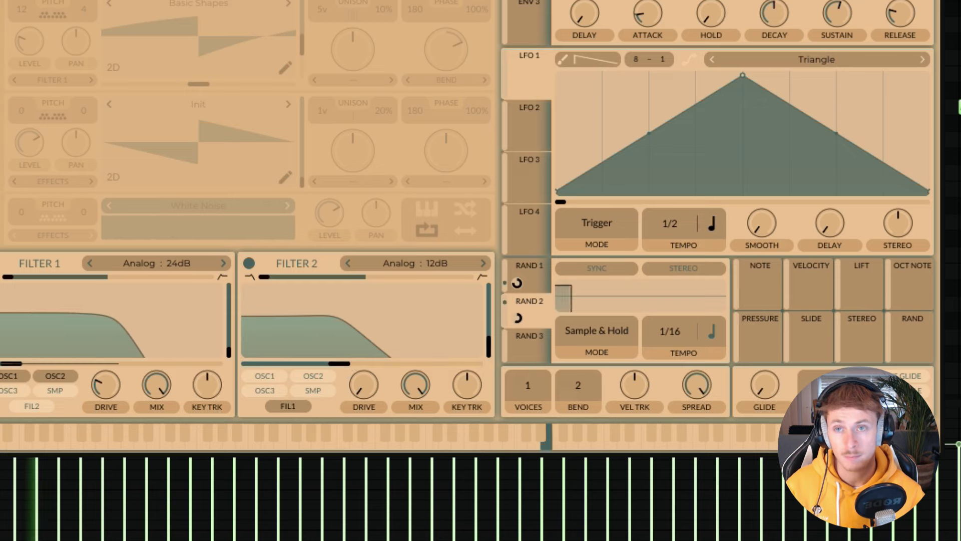
left_click_drag(341, 363, 355, 361)
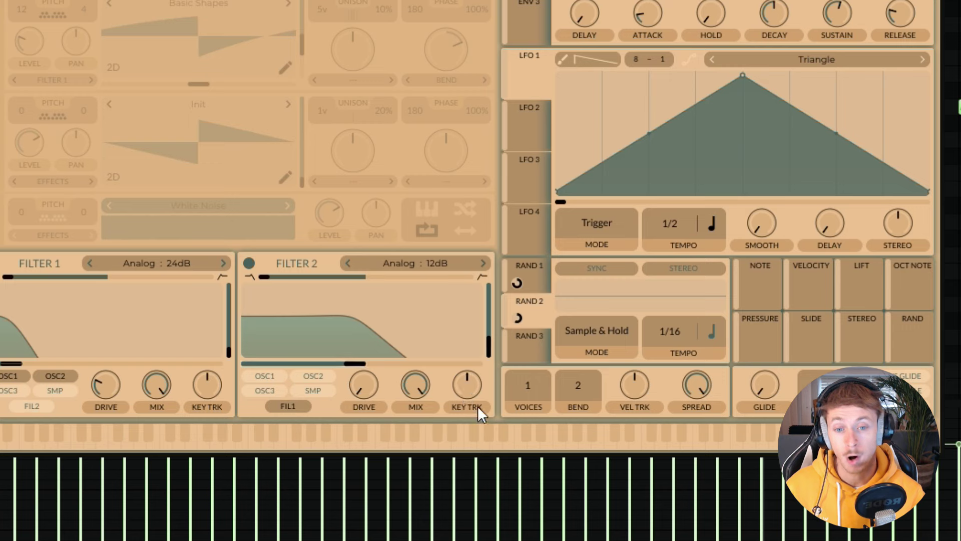
mouse_move(469, 380)
left_mouse_down()
mouse_move(468, 362)
mouse_move(469, 371)
left_mouse_up()
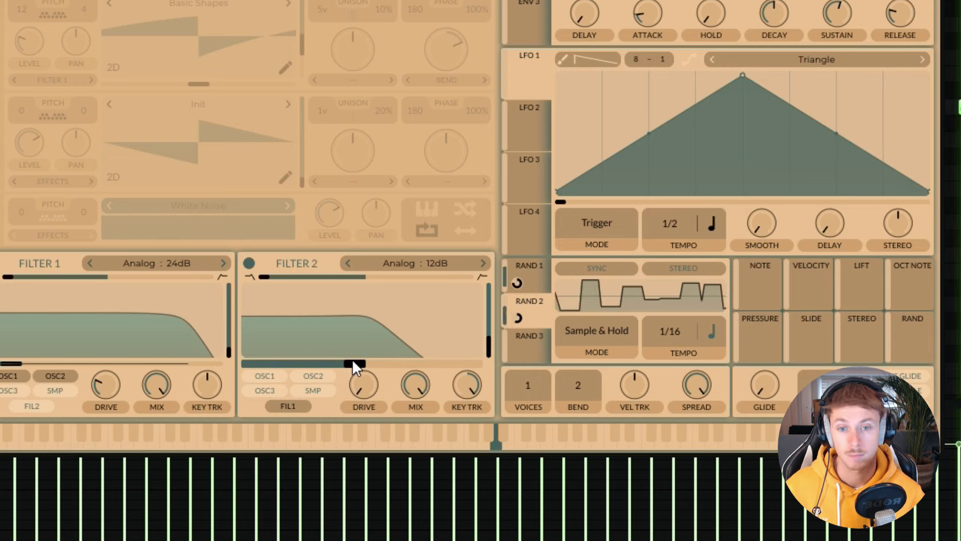
mouse_move(351, 360)
left_mouse_down()
mouse_move(332, 362)
mouse_move(365, 366)
mouse_move(354, 363)
left_mouse_up()
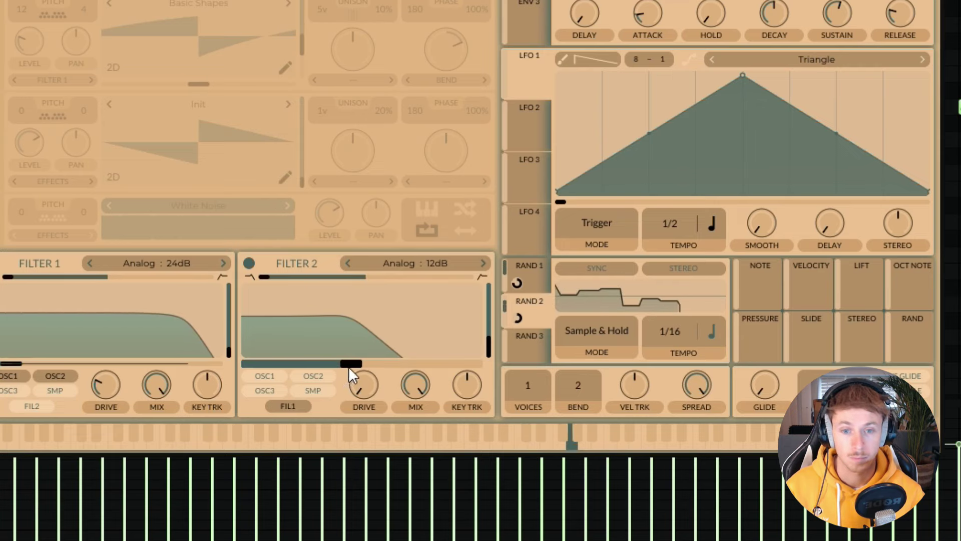
Turn Vital's Filter 2 key tracking near maximum, lower its cutoff slightly, and reposition the window.
left_click_drag(473, 425, 477, 427)
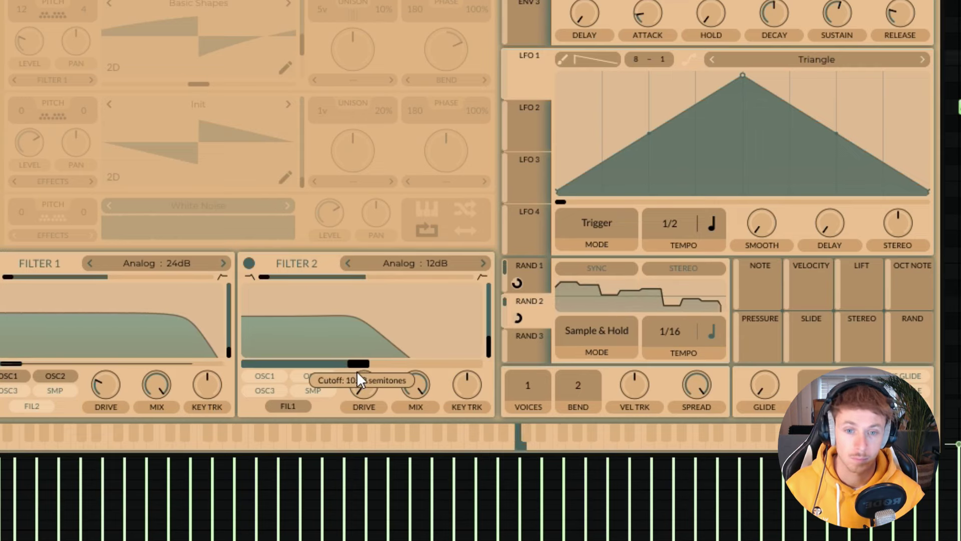
left_click_drag(467, 387, 455, 95)
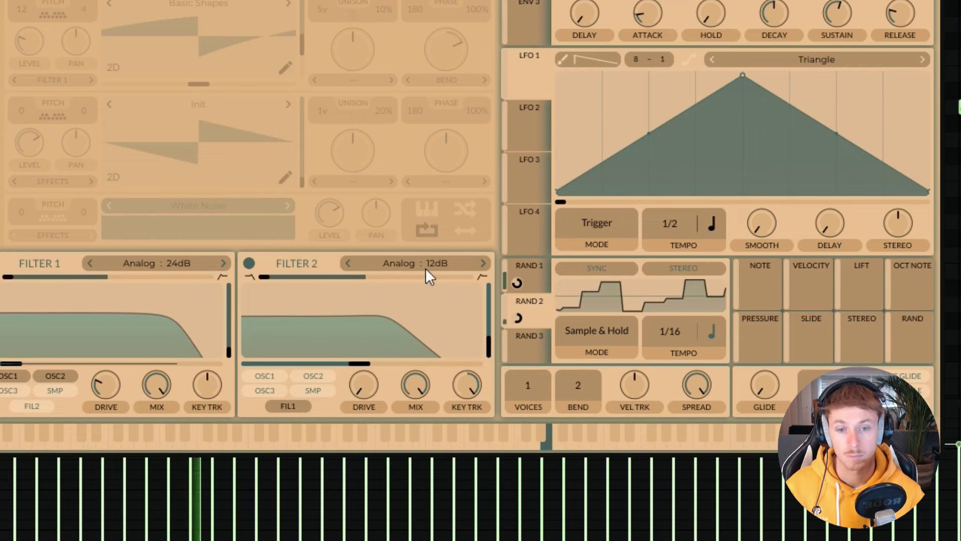
mouse_move(350, 363)
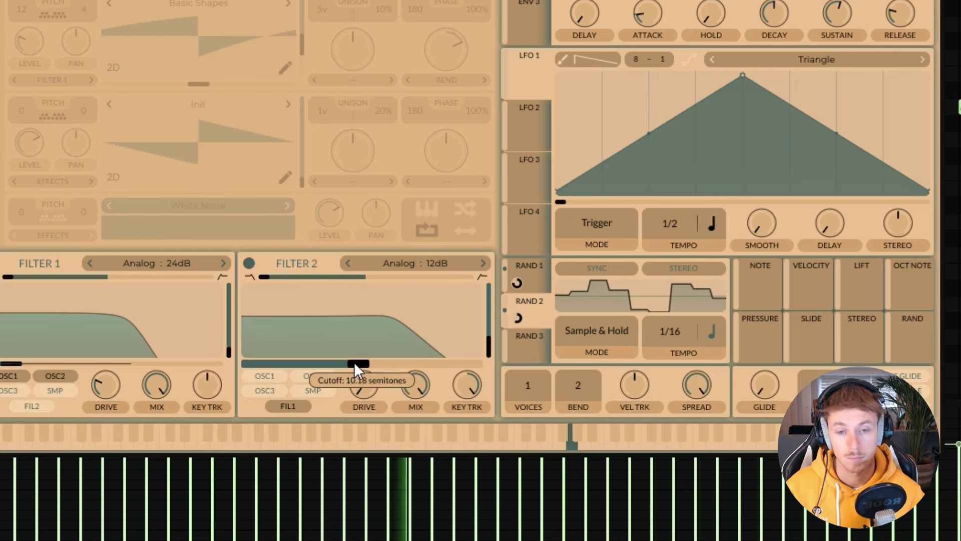
double_click(464, 389)
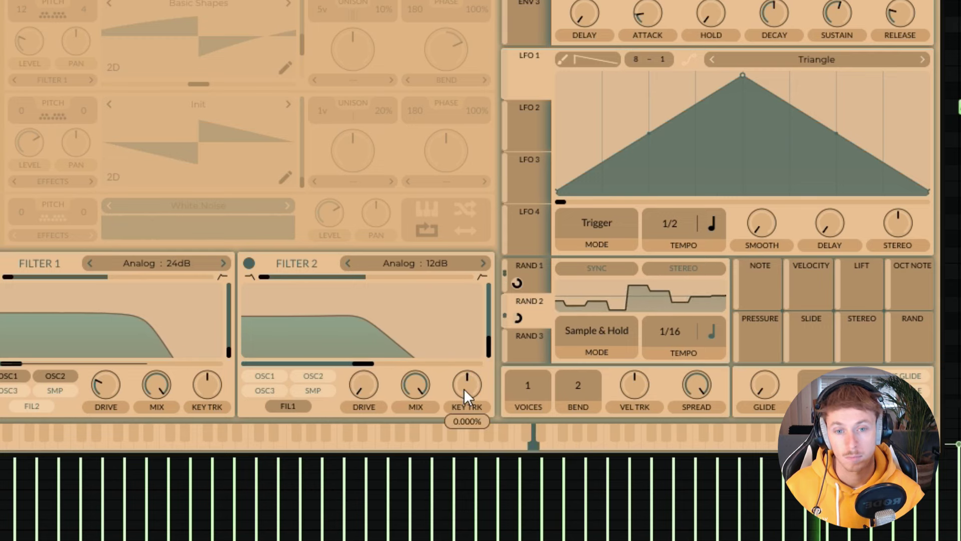
left_click_drag(463, 388, 449, 273)
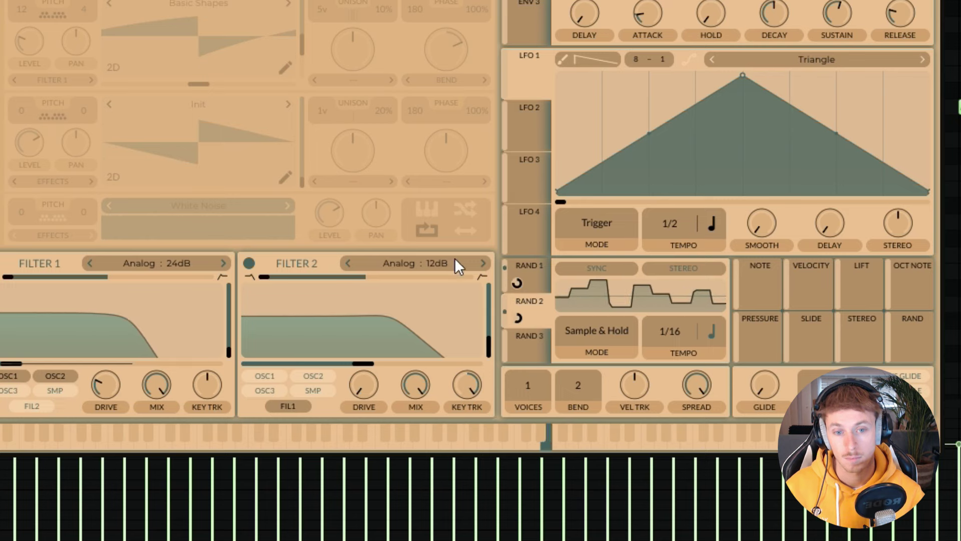
left_click_drag(363, 363, 357, 365)
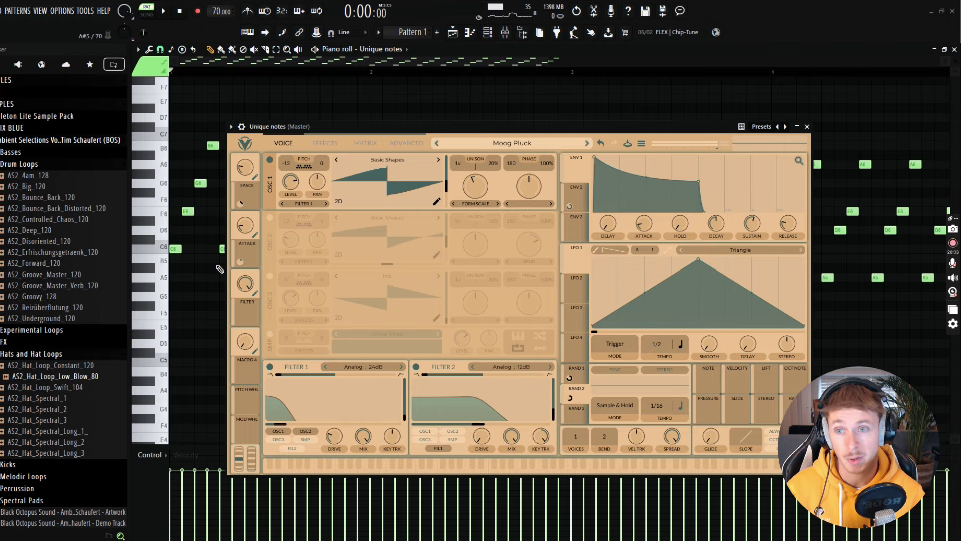
left_click_drag(287, 134, 378, 192)
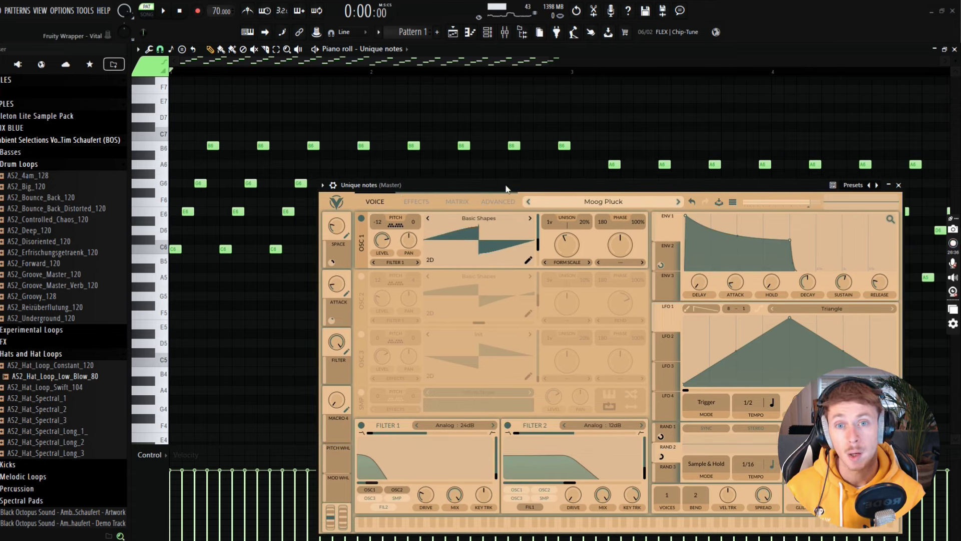
left_click_drag(498, 187, 460, 140)
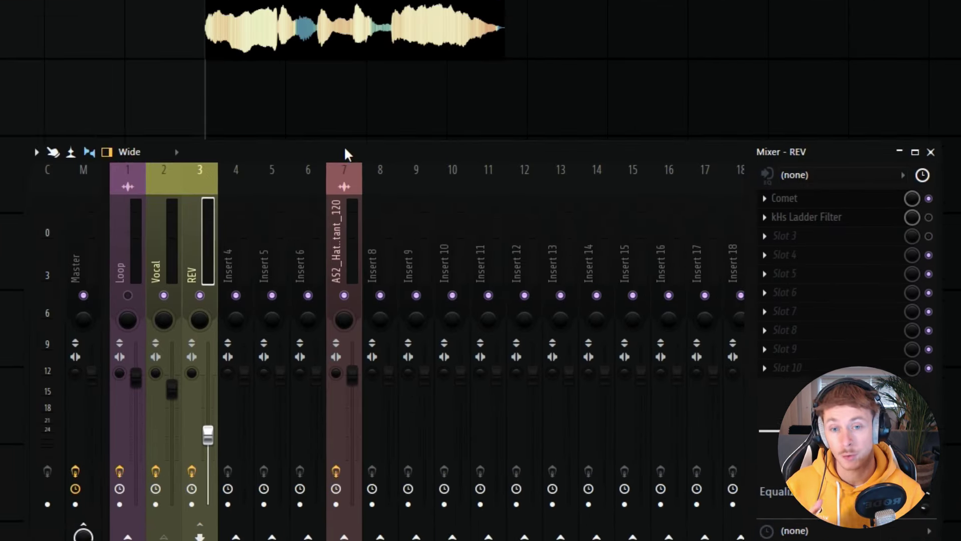
Compare the Vocal and REV inserts, then open REV's Comet reverb showing the Goldilocks preset.
left_click_drag(346, 151, 315, 60)
left_click(126, 171)
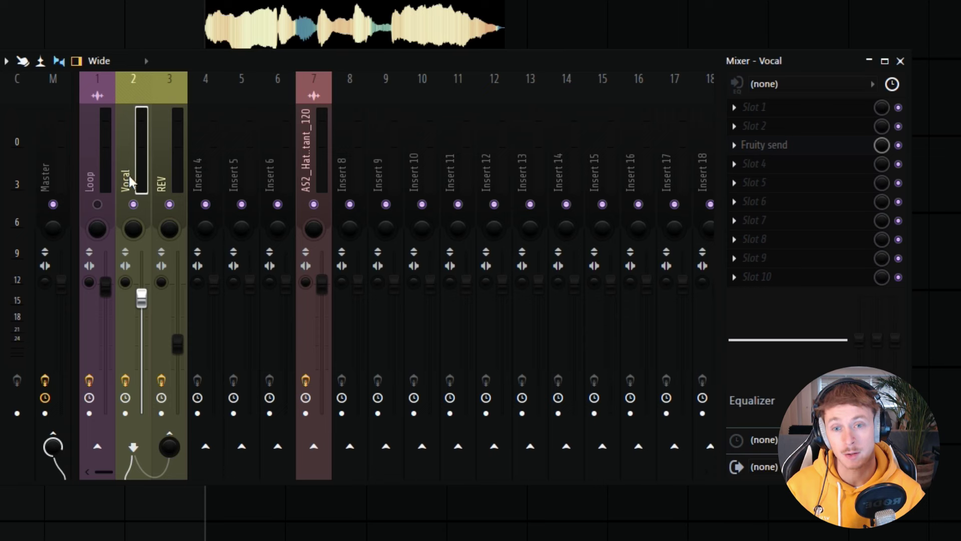
left_click(162, 183)
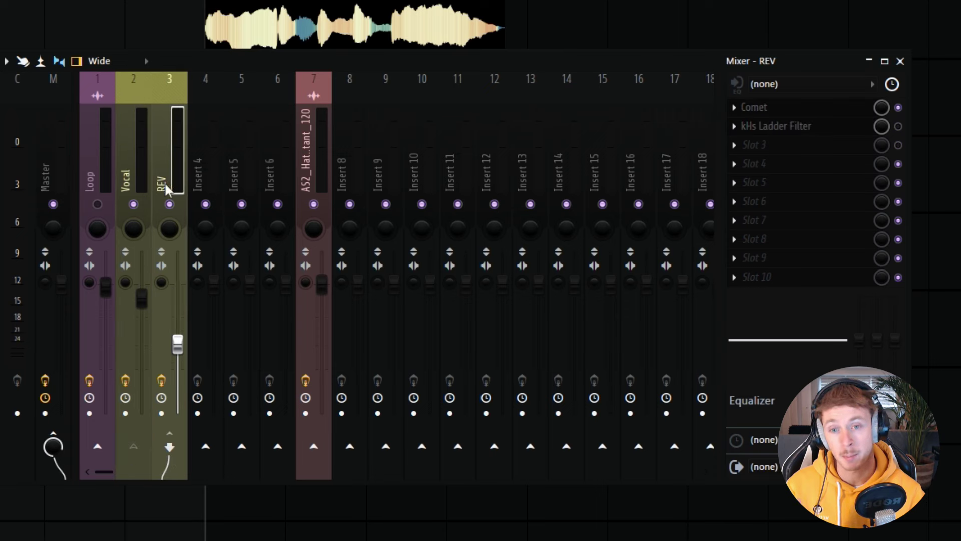
left_click(129, 174)
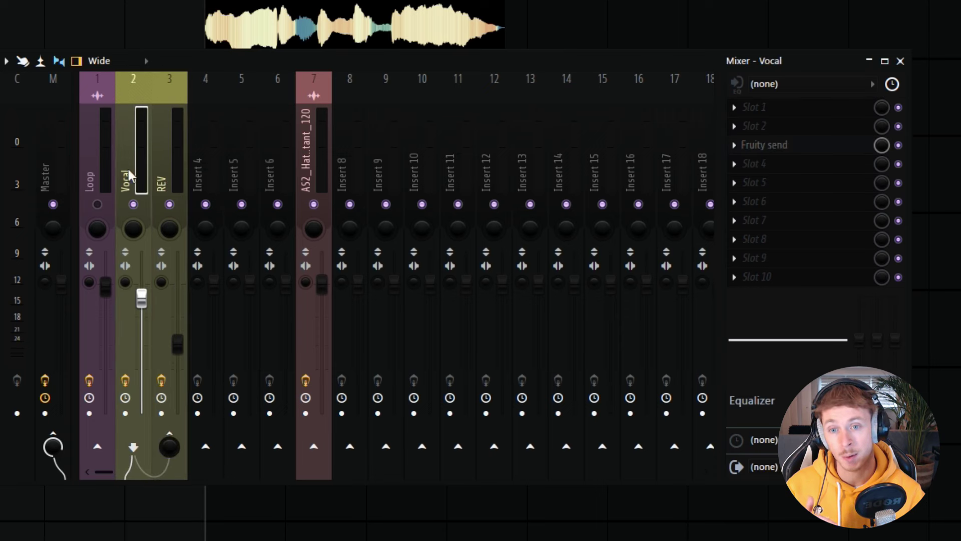
left_click(154, 187)
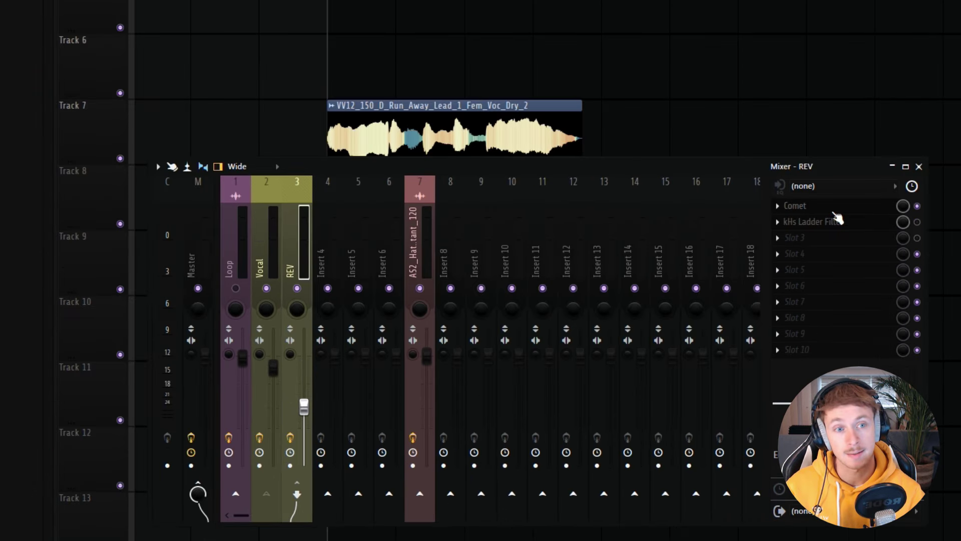
double_click(835, 215)
left_click(835, 215)
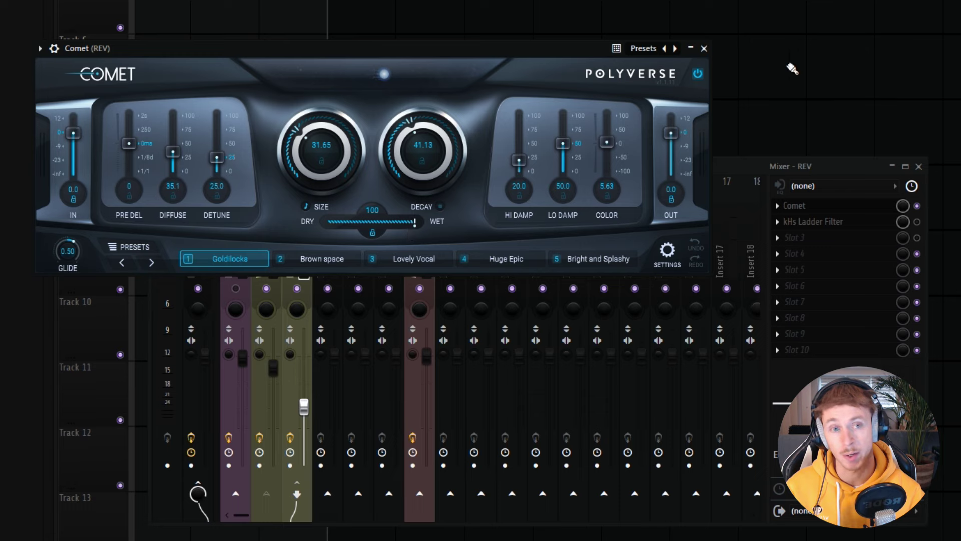
Close the Comet reverb window on the REV insert.
left_click(703, 48)
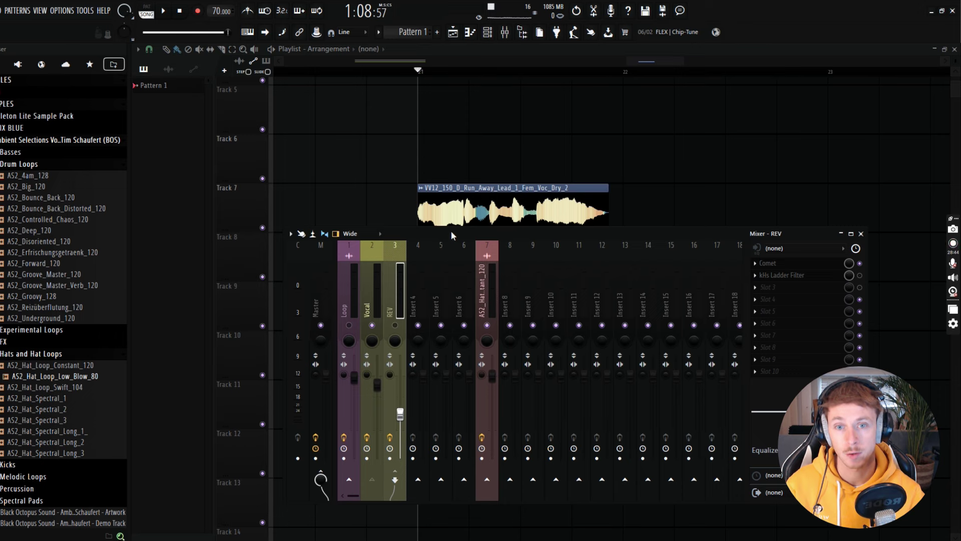
Select bars 21 to about 22 on the timeline, then play and stop the vocal section.
left_click_drag(451, 231, 471, 251)
left_click_drag(419, 214, 676, 214)
key("space")
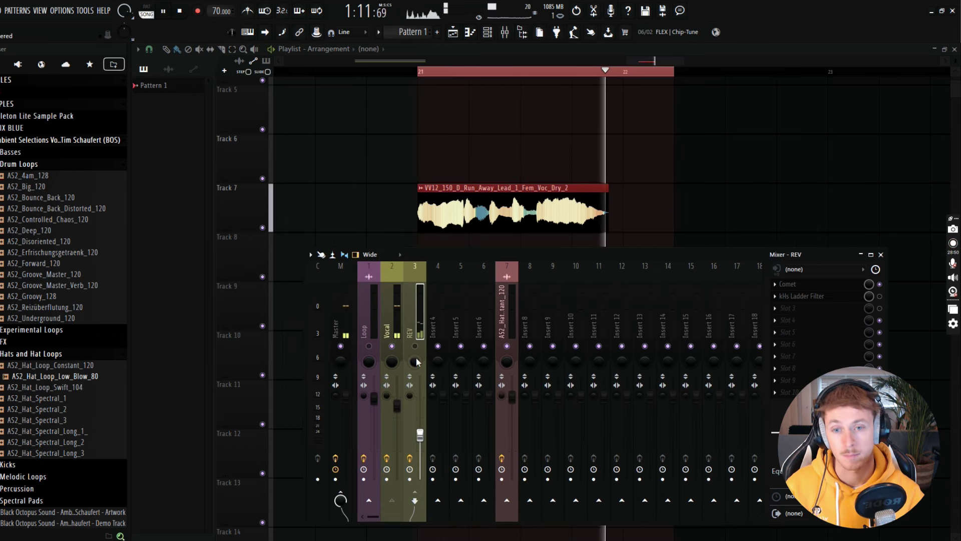
key("space")
key("space")
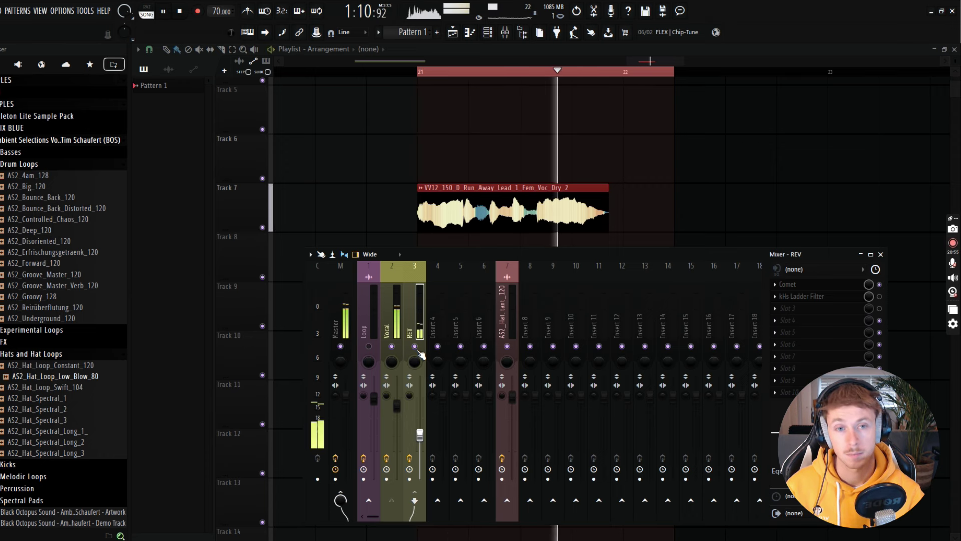
key("space")
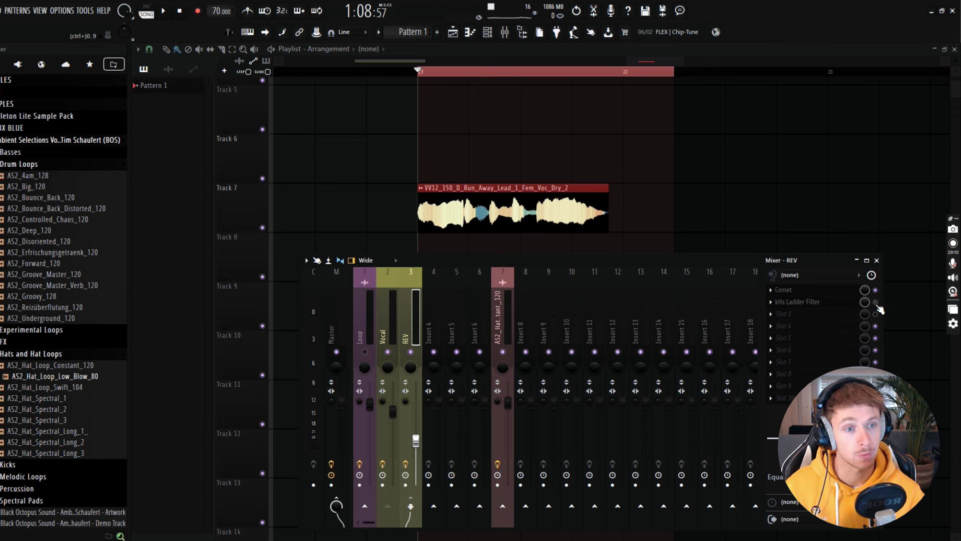
Audition REV's kHs Ladder Filter during playback, then copy the vocal clip to near bar 23 on Track 7.
left_click(828, 302)
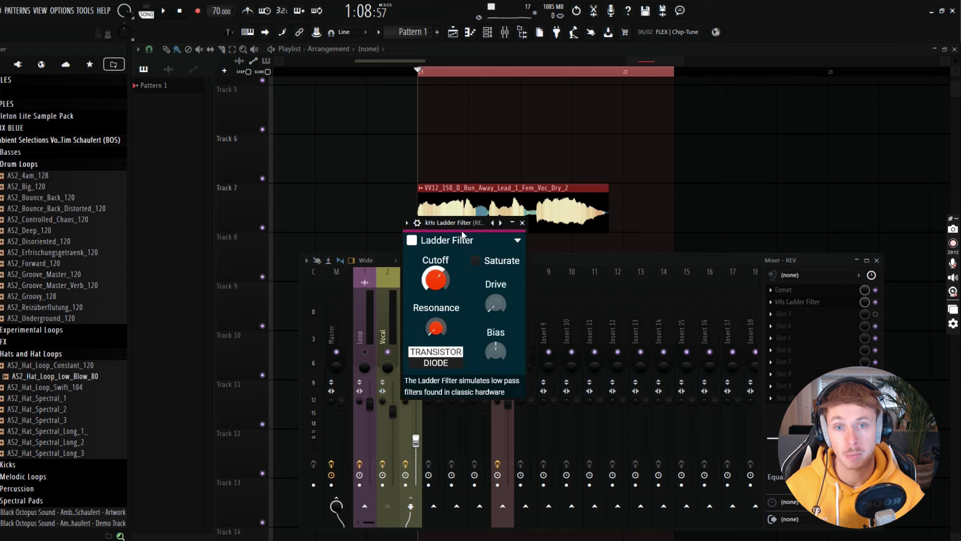
mouse_move(456, 224)
left_mouse_down()
mouse_move(437, 218)
mouse_move(455, 208)
left_mouse_up()
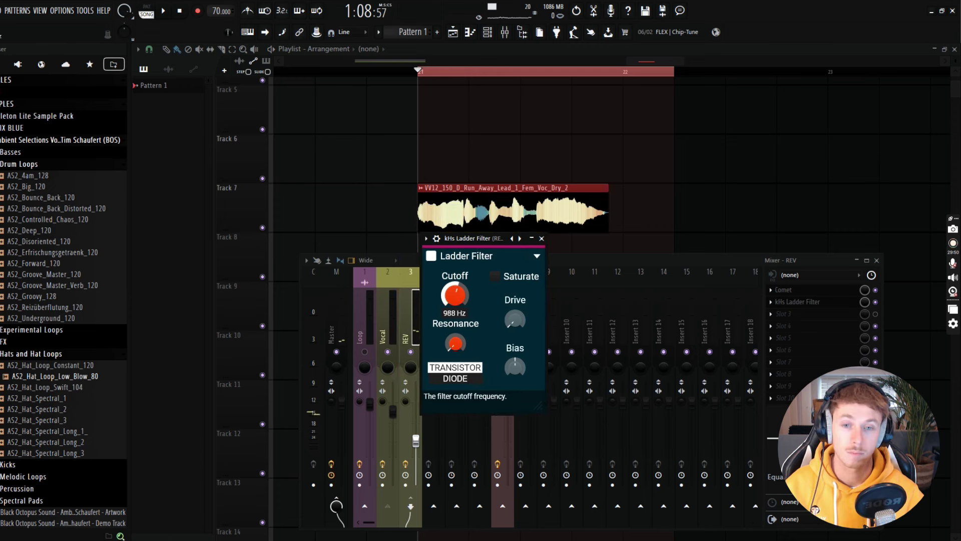
key("space")
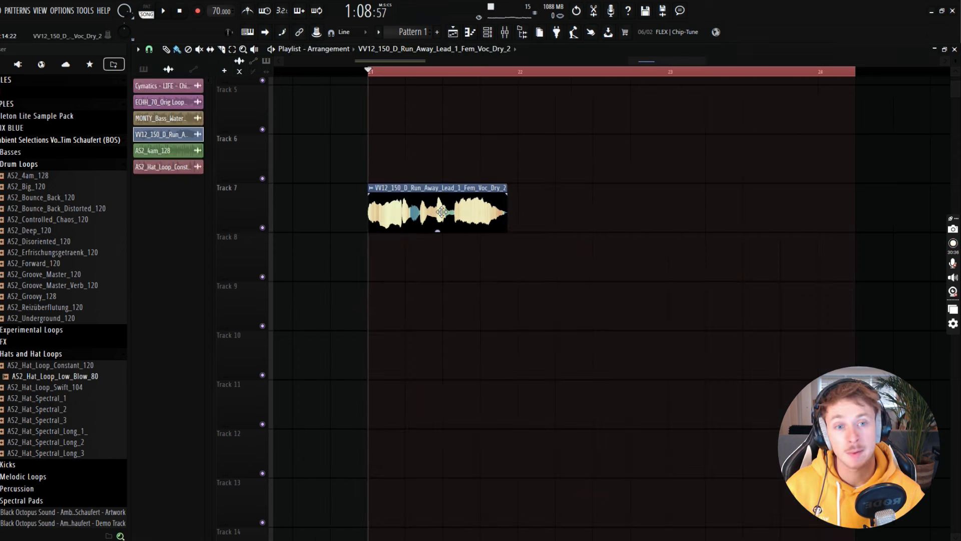
left_click_drag(579, 211, 693, 211)
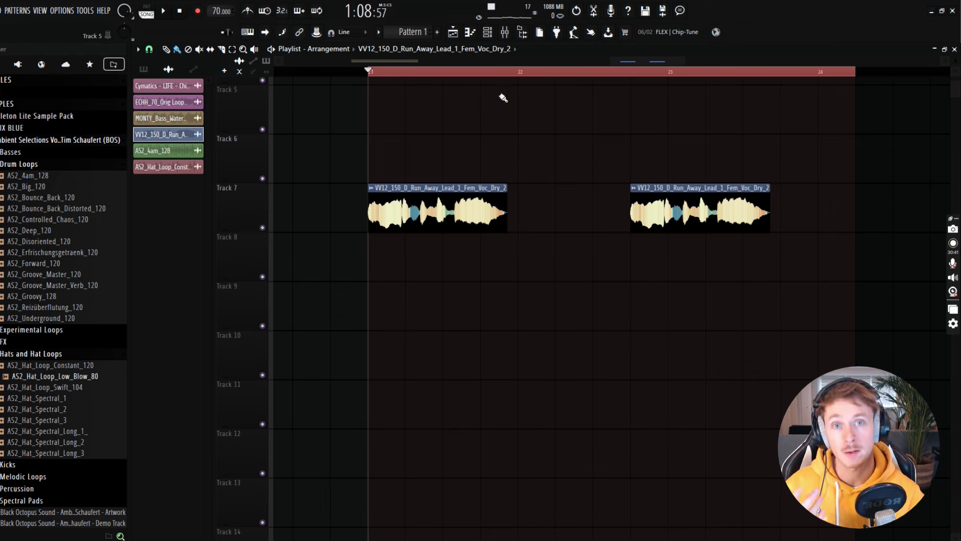
Create a Ladder Filter Cutoff automation clip on Track 8 and reshape its rising curve.
left_click(505, 32)
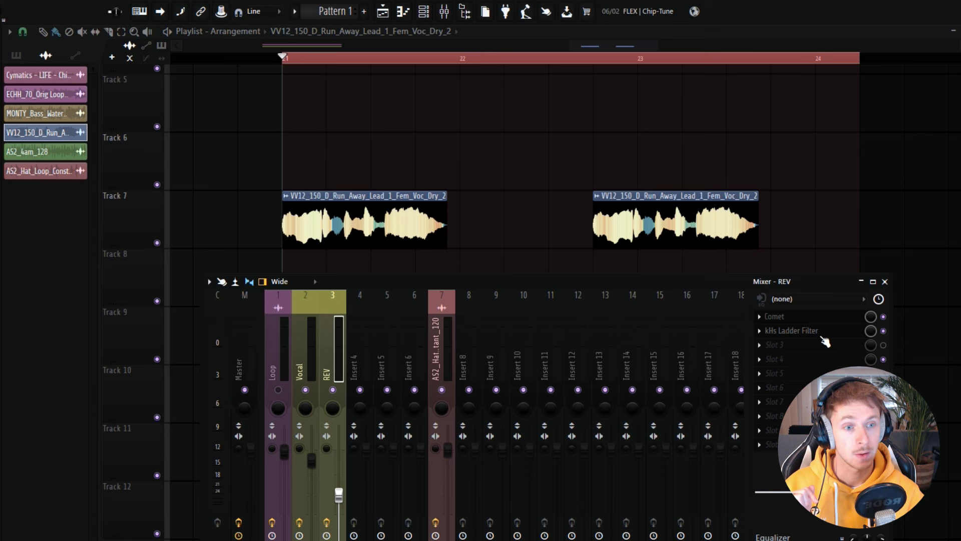
left_click(826, 305)
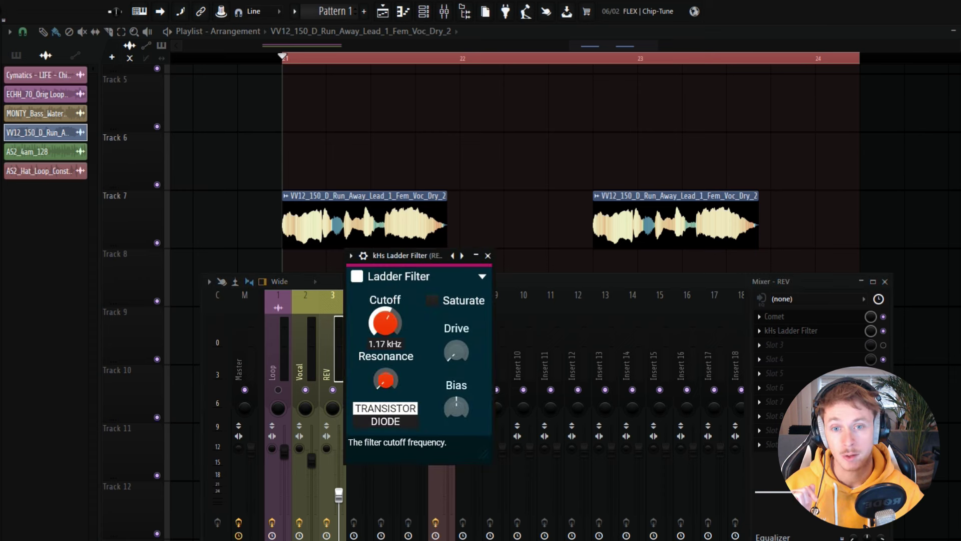
left_click(226, 14)
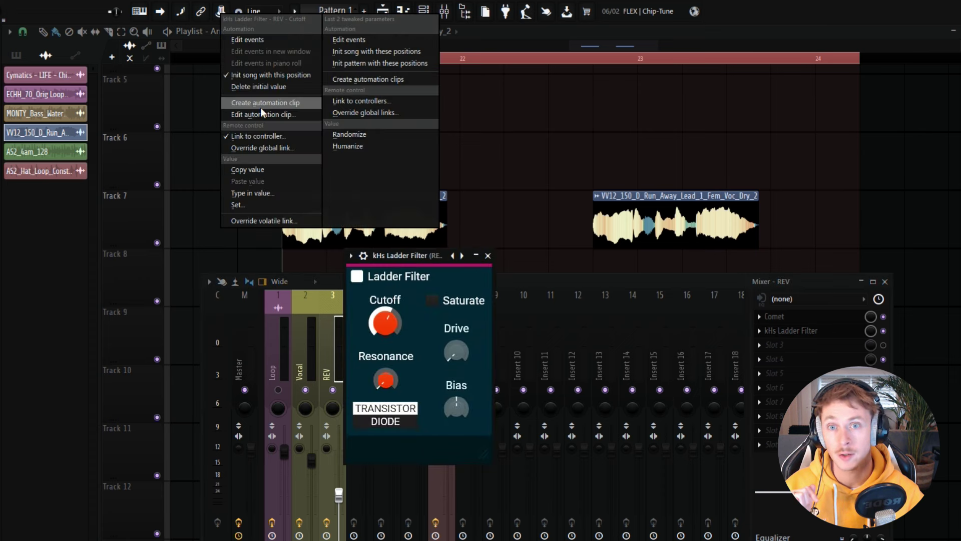
left_click(277, 102)
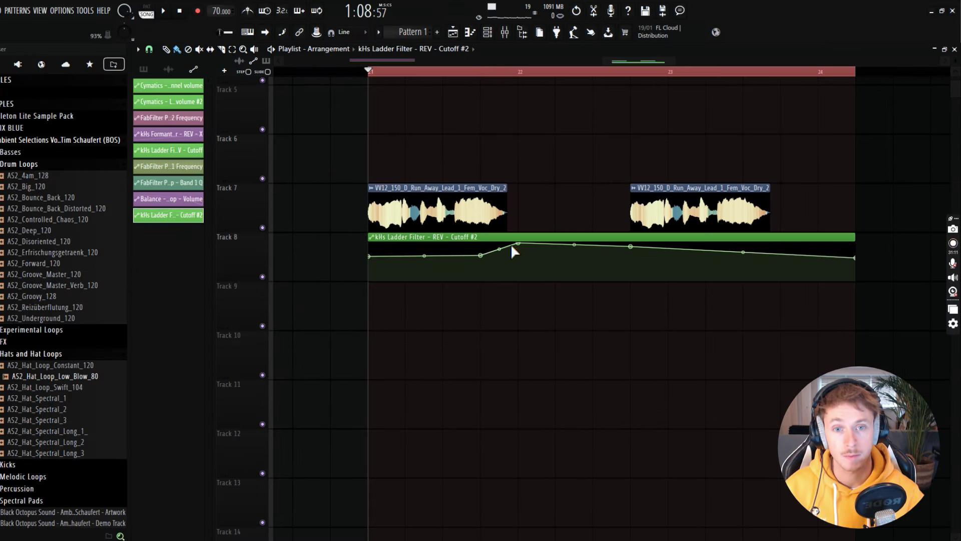
left_click_drag(518, 243, 515, 243)
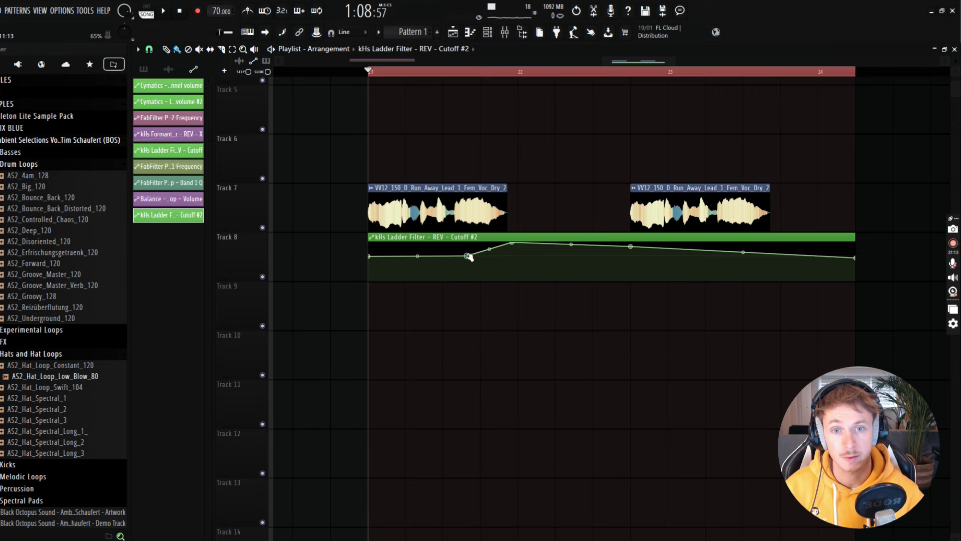
Play the section from bar 21 to hear the cutoff automation, stop, and bring up the Mixer with F9.
key("space")
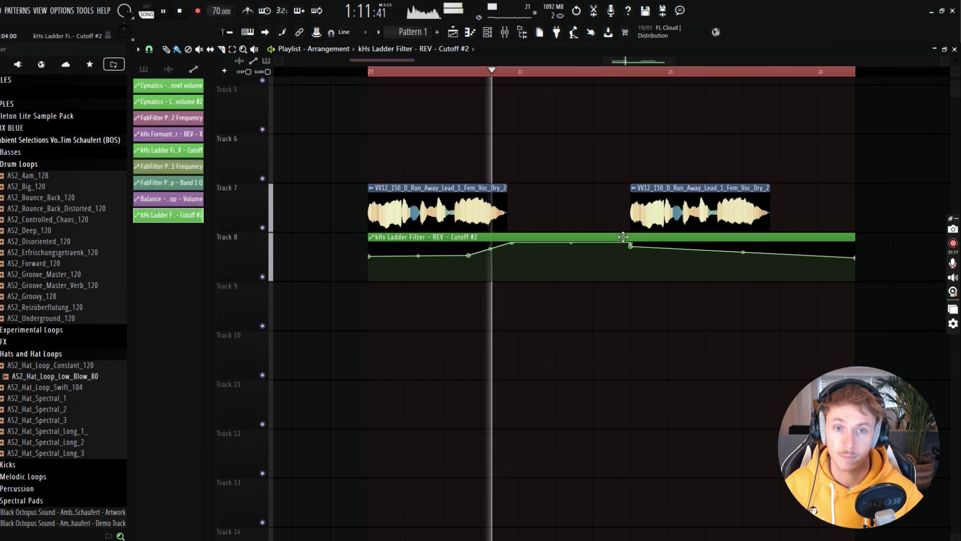
key("space")
key("space")
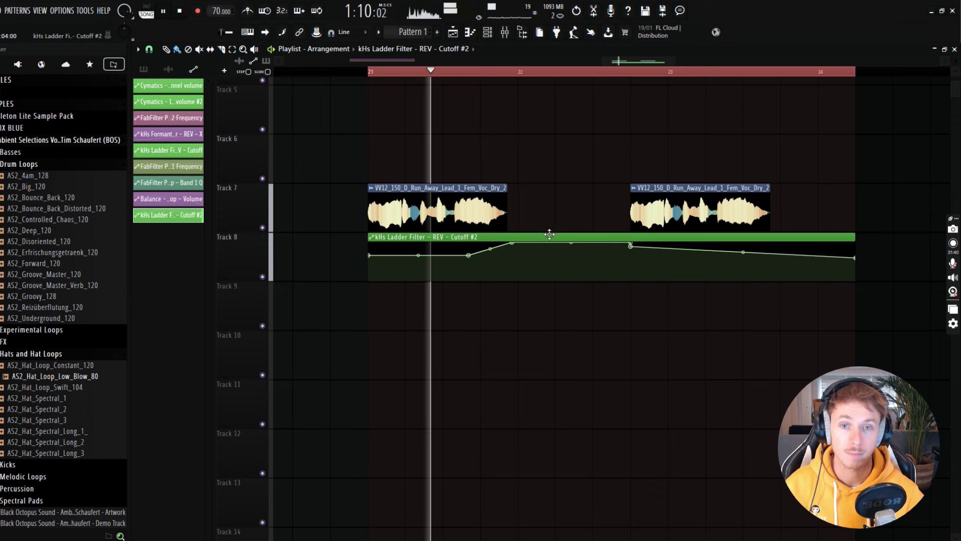
key("space")
key("F9")
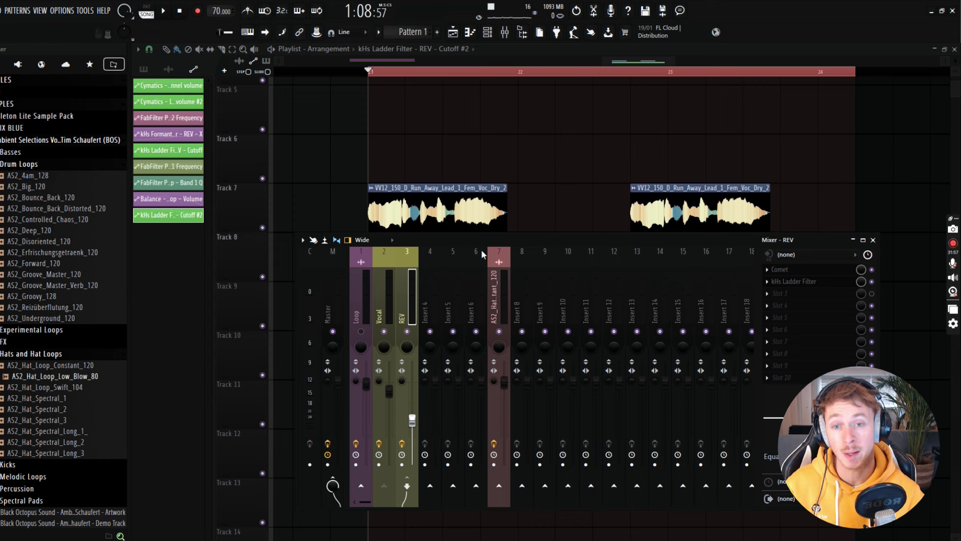
Rename mixer insert 4 to DELAY and route the Vocal track into it.
double_click(426, 314)
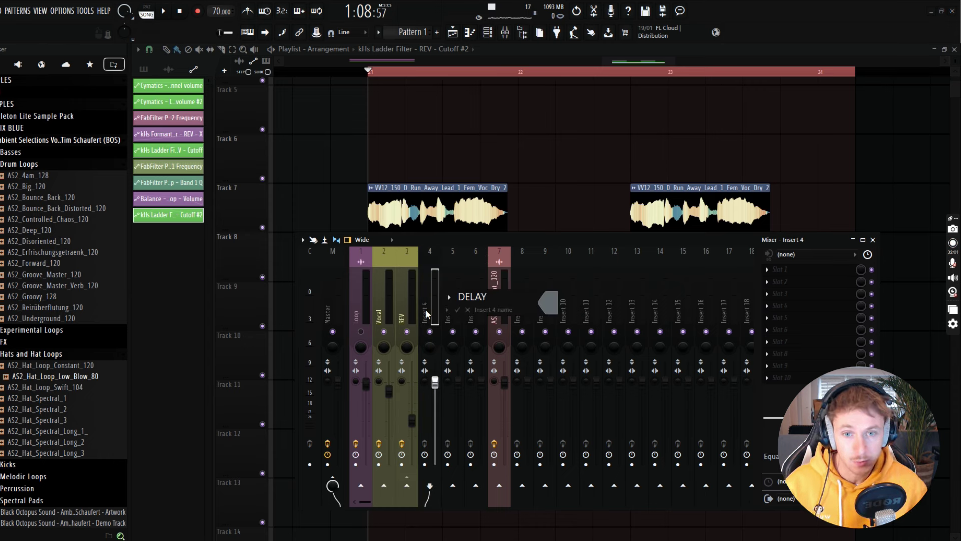
key("Return")
left_click(384, 312)
right_click(433, 488)
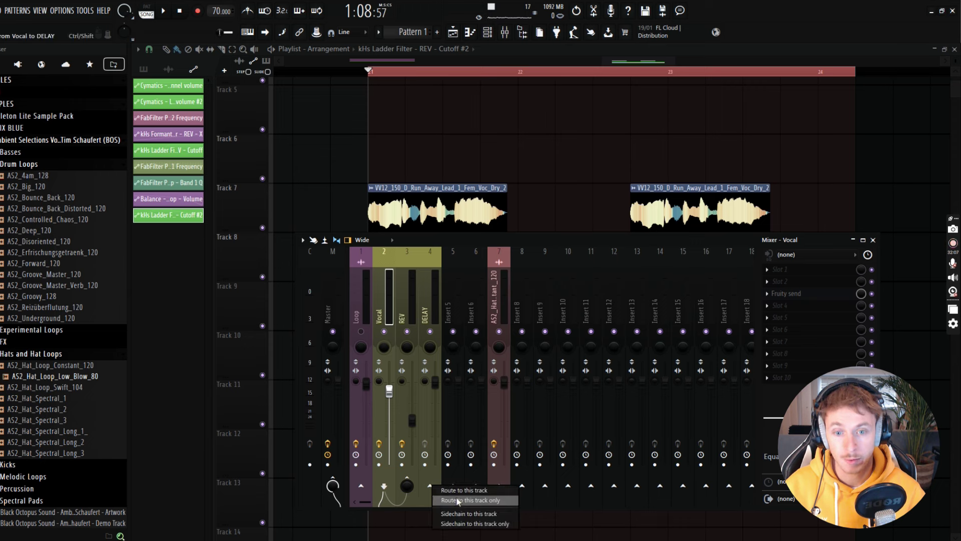
left_click(464, 514)
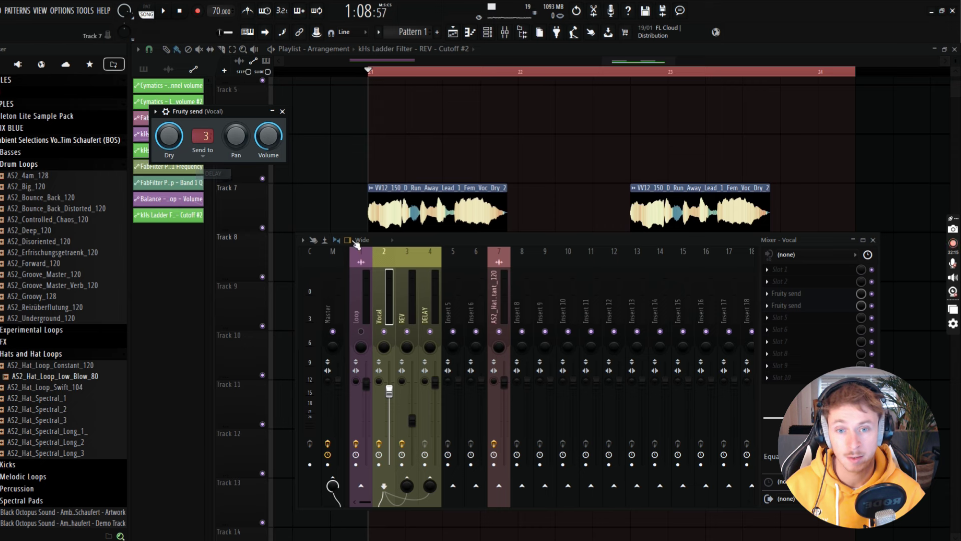
Load Soundtoys EchoBoy into the DELAY track's first effect slot.
left_click(426, 311)
left_click(786, 269)
mouse_move(801, 281)
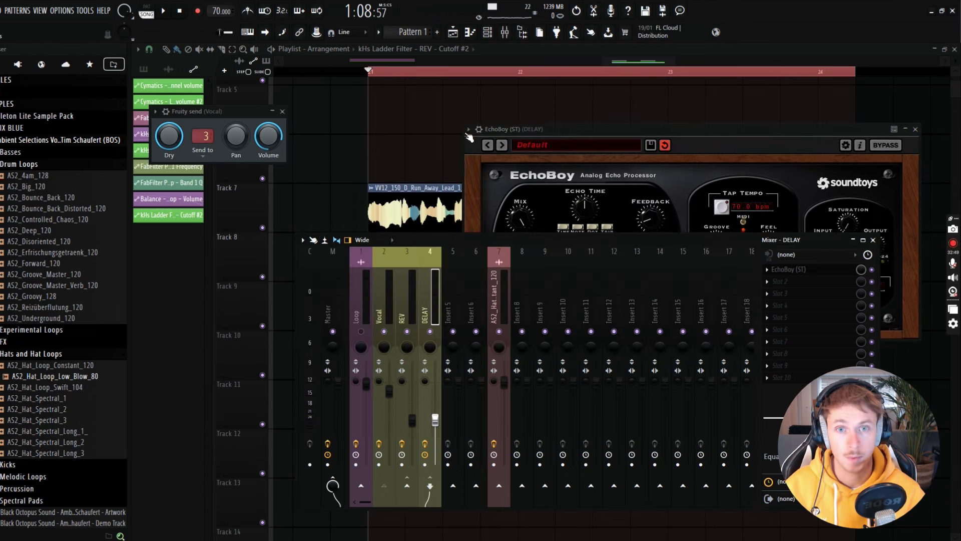
Audition the EchoBoy delay, then reopen the mixer with EchoBoy moved beside DELAY's effect slots.
left_click(469, 137)
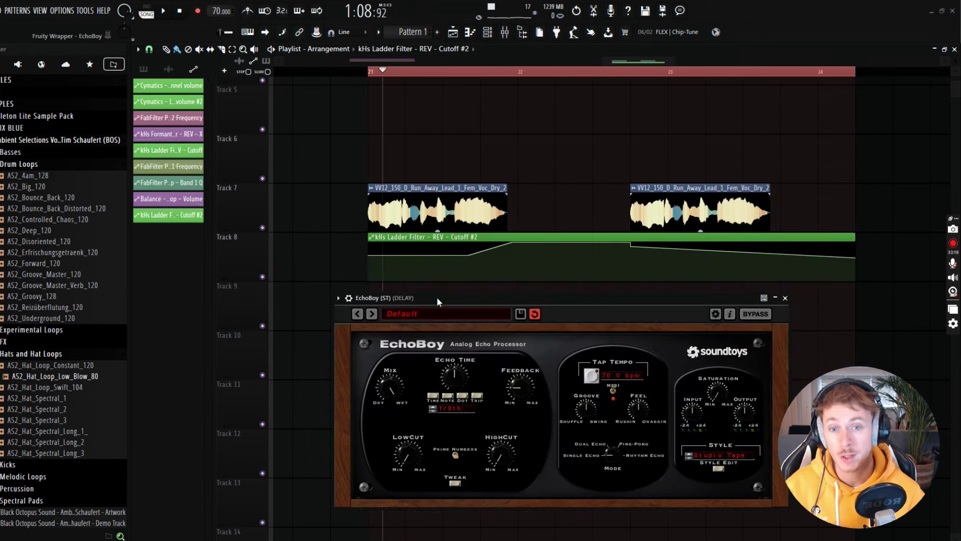
left_click_drag(436, 298, 423, 288)
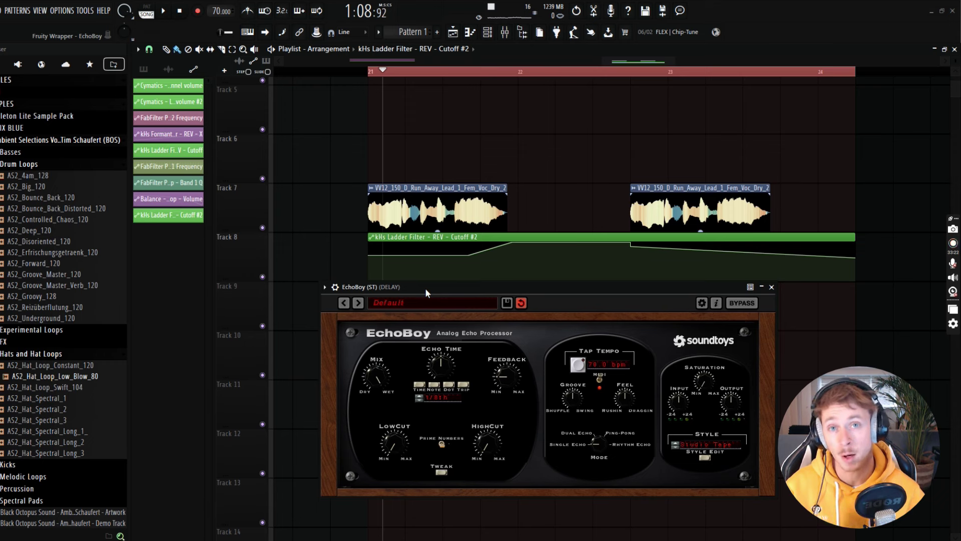
key("space")
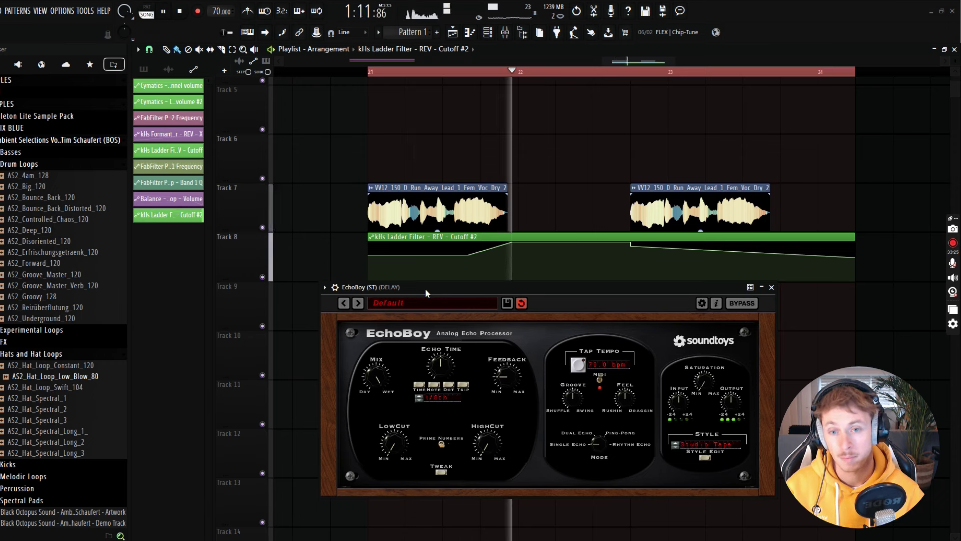
key("space")
left_click(504, 31)
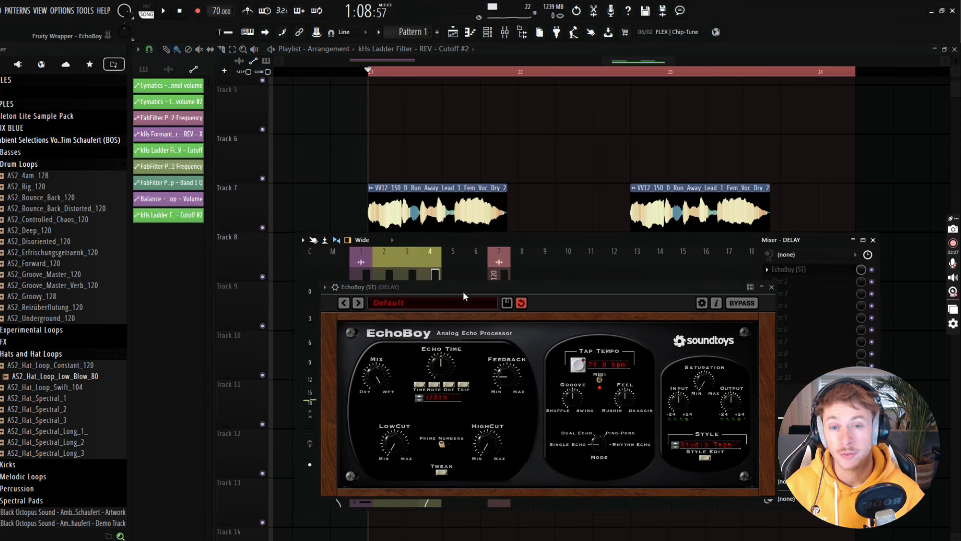
left_click_drag(463, 292, 613, 297)
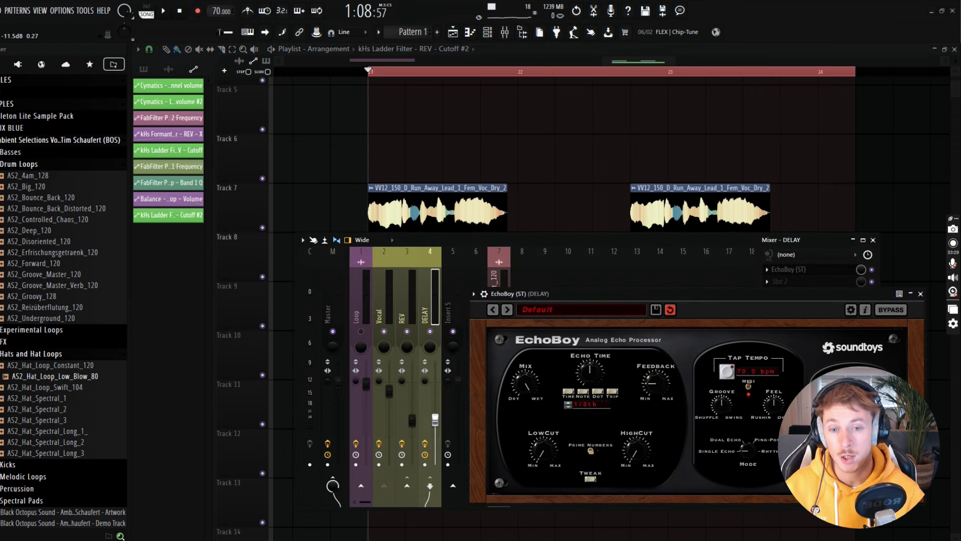
left_click_drag(546, 297, 392, 288)
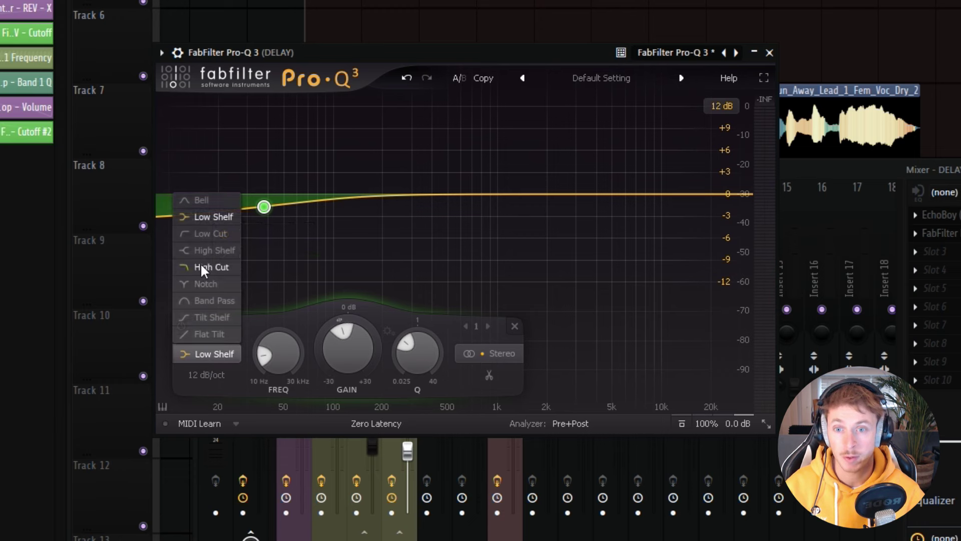
In Pro-Q 3, make band 1 a low cut around 473 Hz and add a high cut near 8.4 kHz.
left_click(210, 233)
scroll(262, 266, "up", 3)
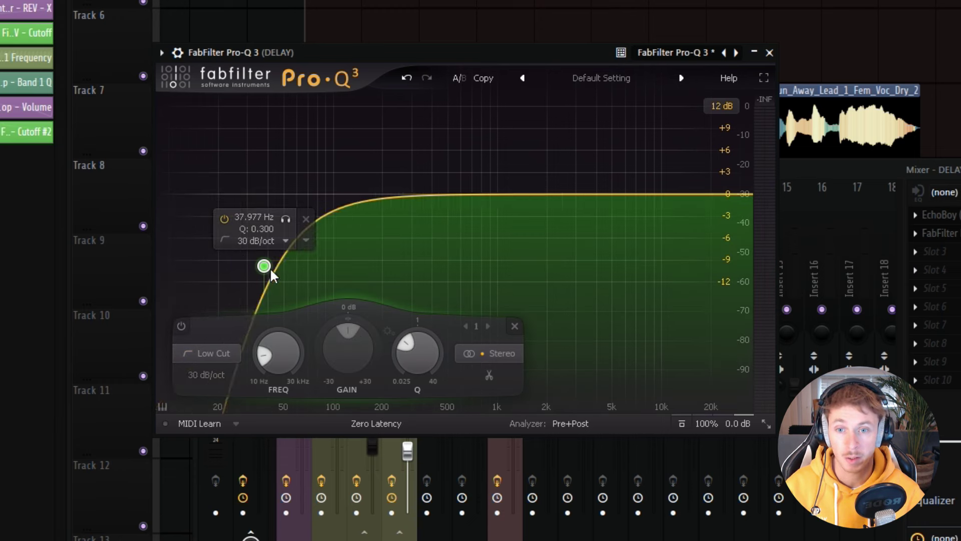
left_click_drag(262, 266, 381, 232)
left_click(622, 208)
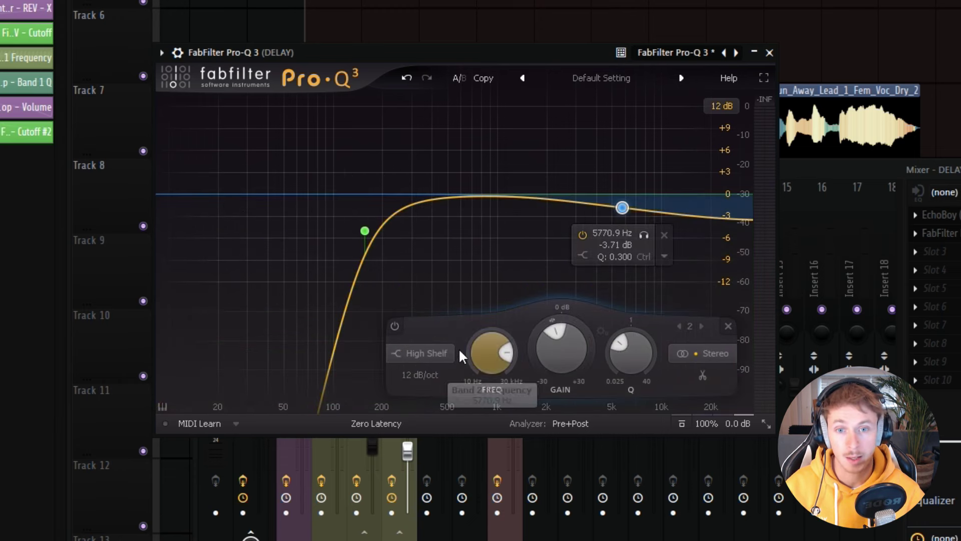
left_click(425, 354)
left_click(444, 269)
scroll(630, 267, "up", 3)
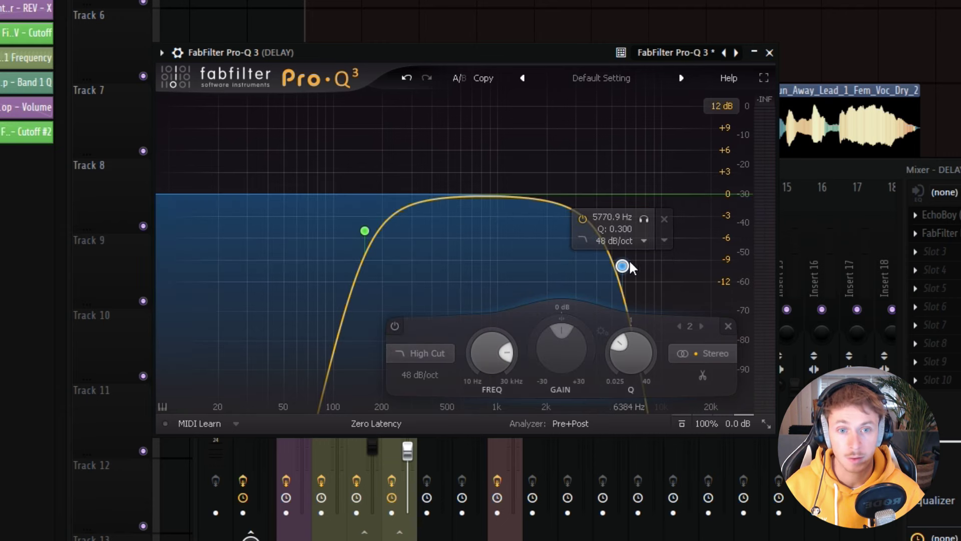
left_click_drag(630, 266, 661, 241)
left_click_drag(365, 232, 478, 217)
While playing, add a bell boost near 4459 Hz and push the low cut to about 949 Hz.
key("space")
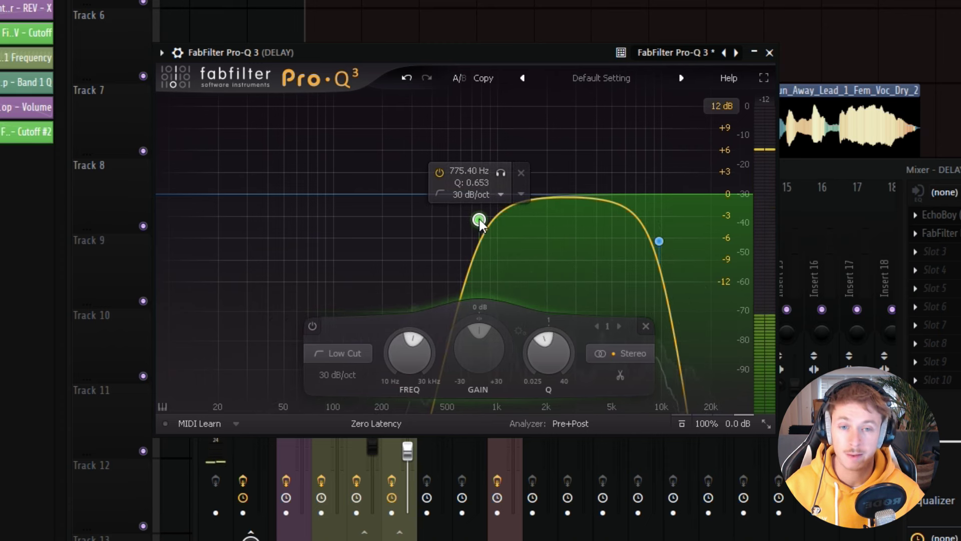
left_click_drag(482, 218, 479, 221)
left_click_drag(587, 200, 602, 170)
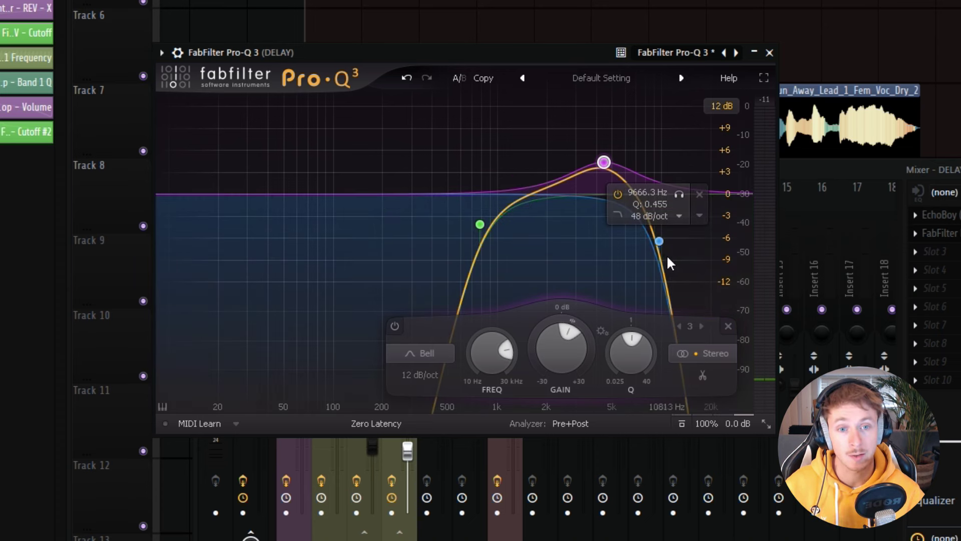
left_click(659, 241)
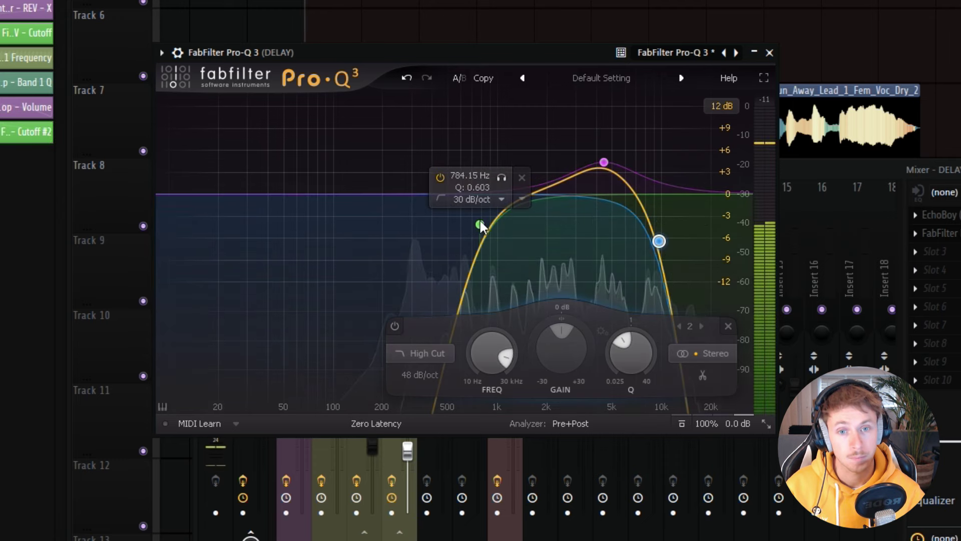
left_click_drag(480, 224, 494, 226)
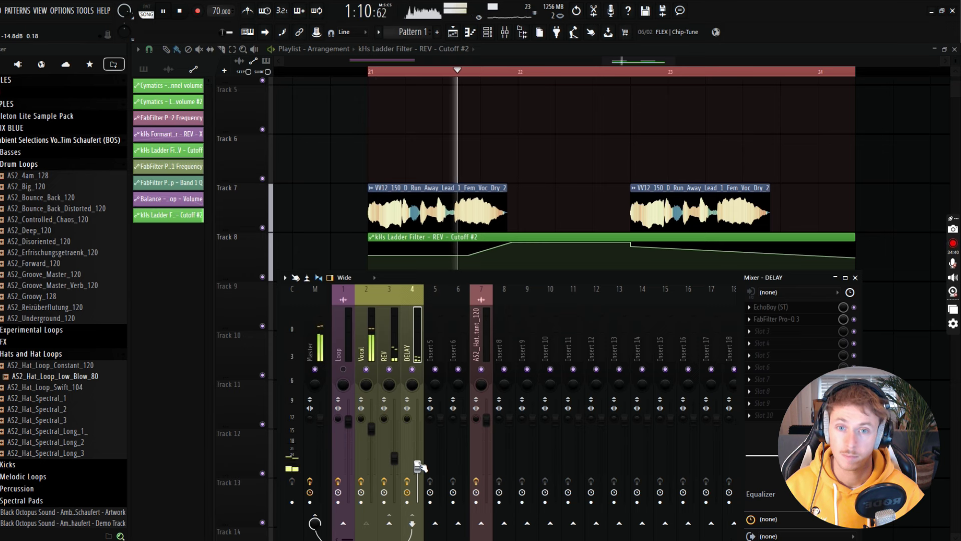
key("space")
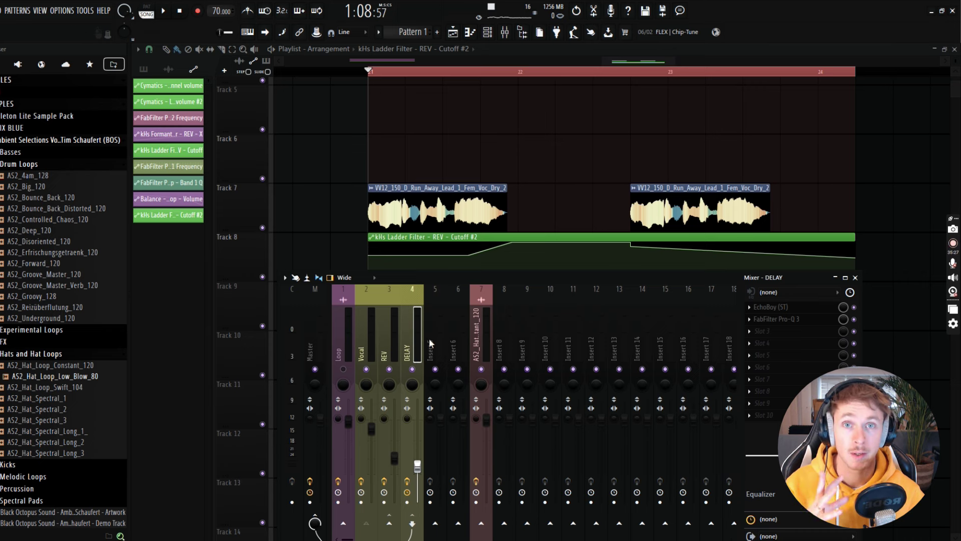
key("space")
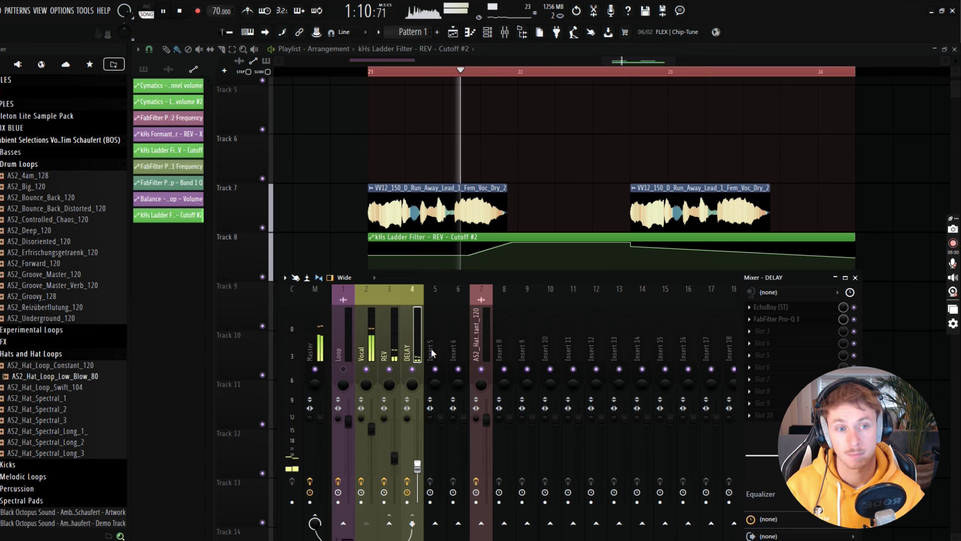
key("space")
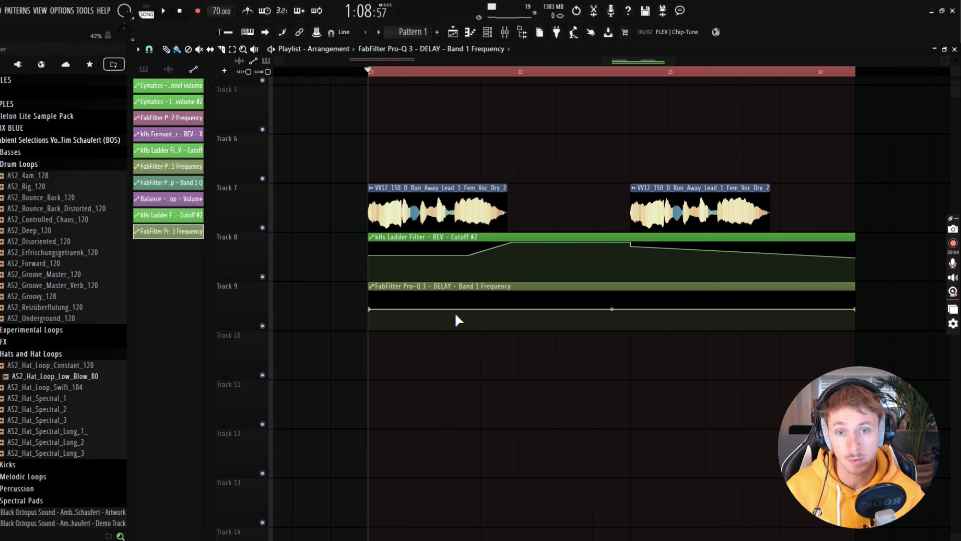
Audition Track 9's Band 1 Frequency automation, bend its curve upward, and reopen DELAY's Pro-Q 3.
key("space")
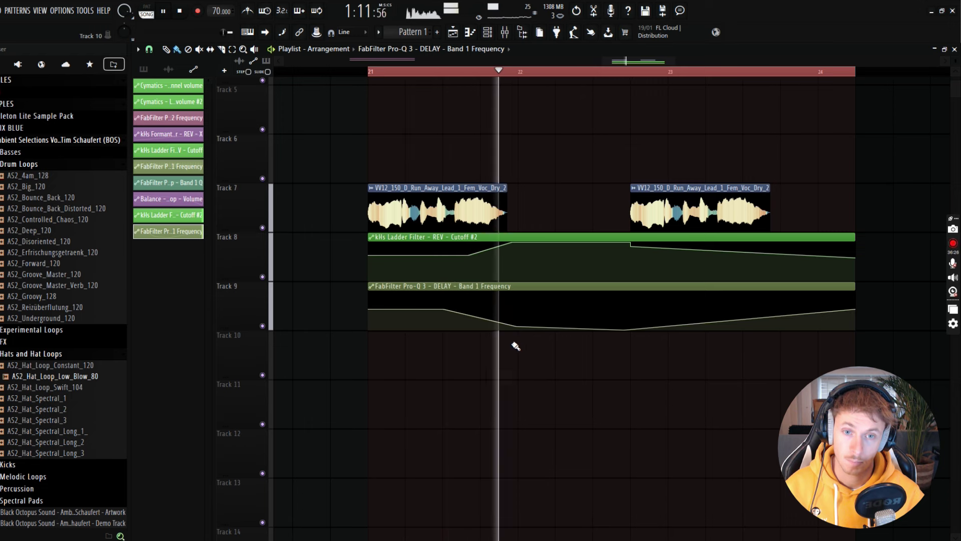
key("space")
left_click_drag(479, 318, 480, 315)
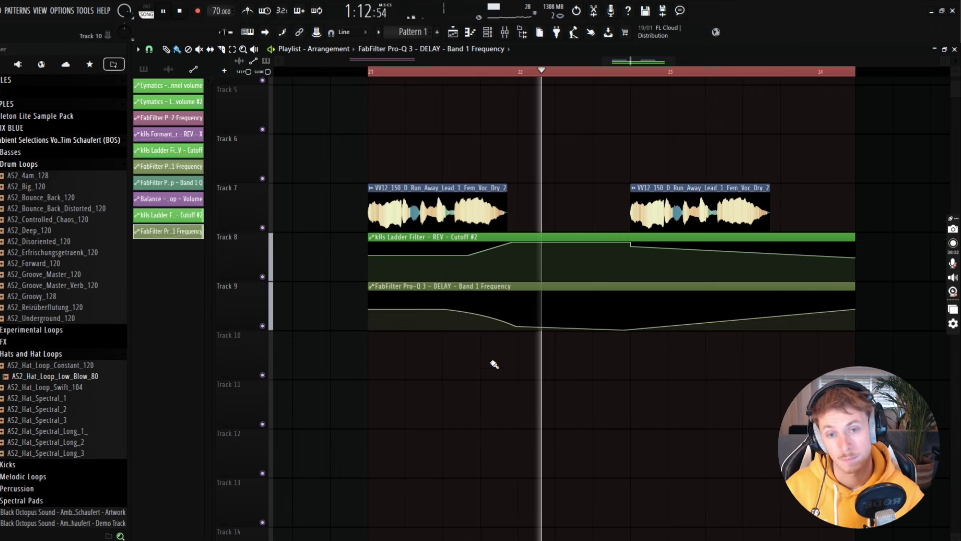
key("space")
double_click(446, 321)
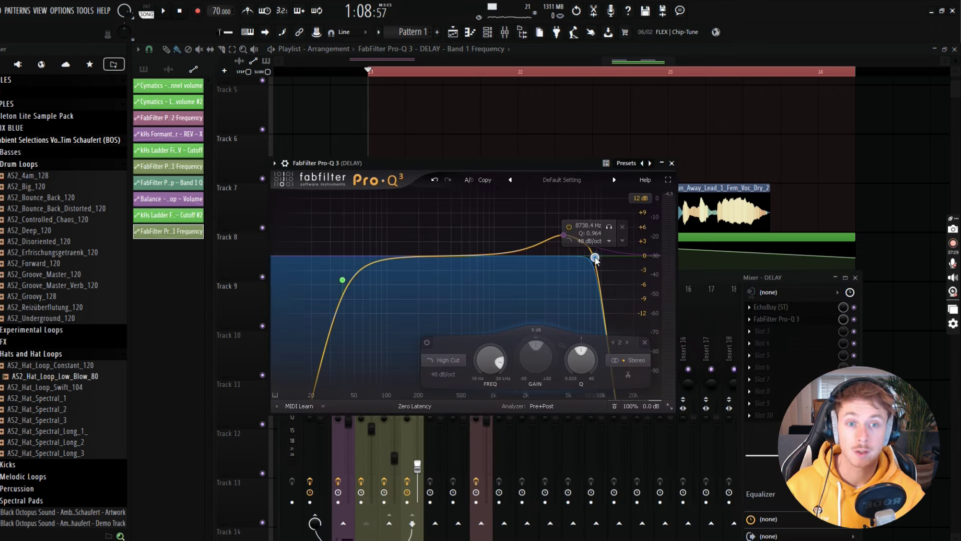